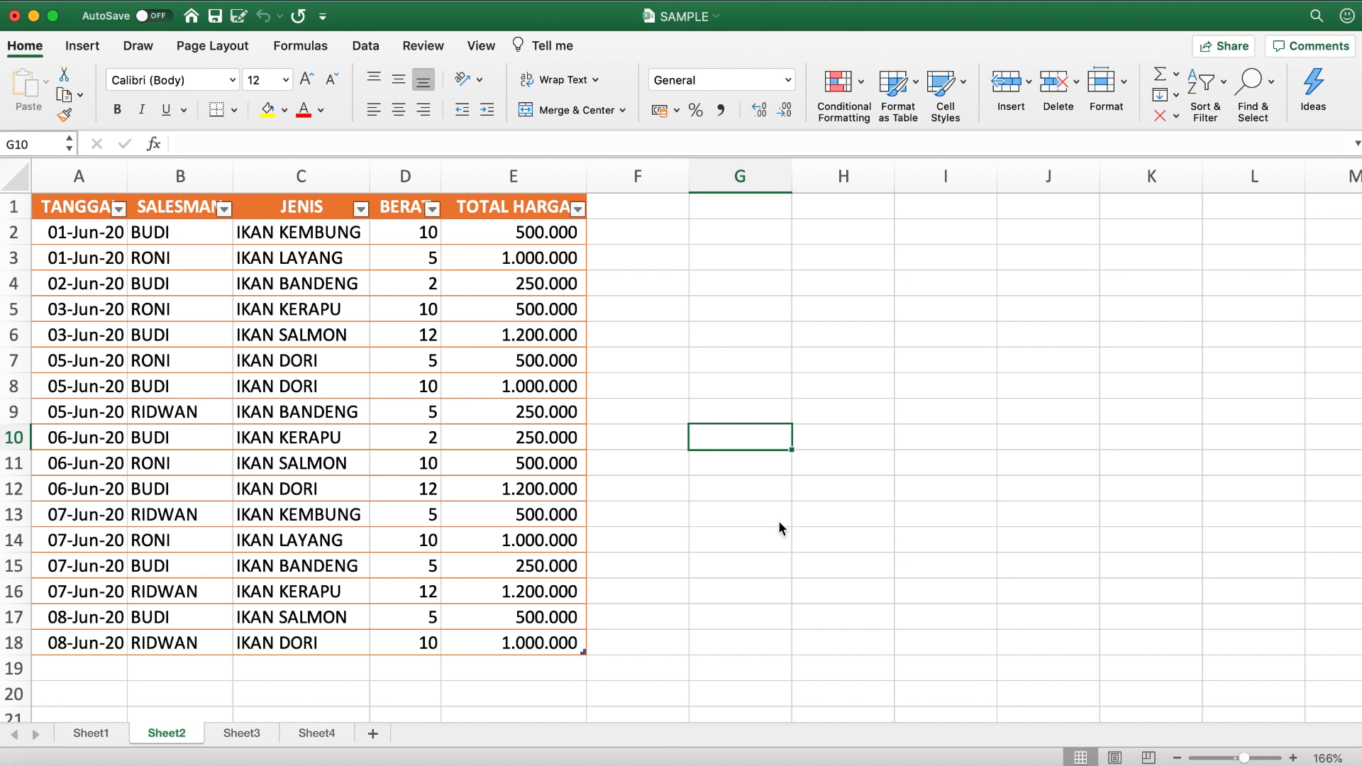
- Examine the sales table on Sheet2 column by column, from TANGGAL to TOTAL HARGA, and its full data range
key(ctrl+End)
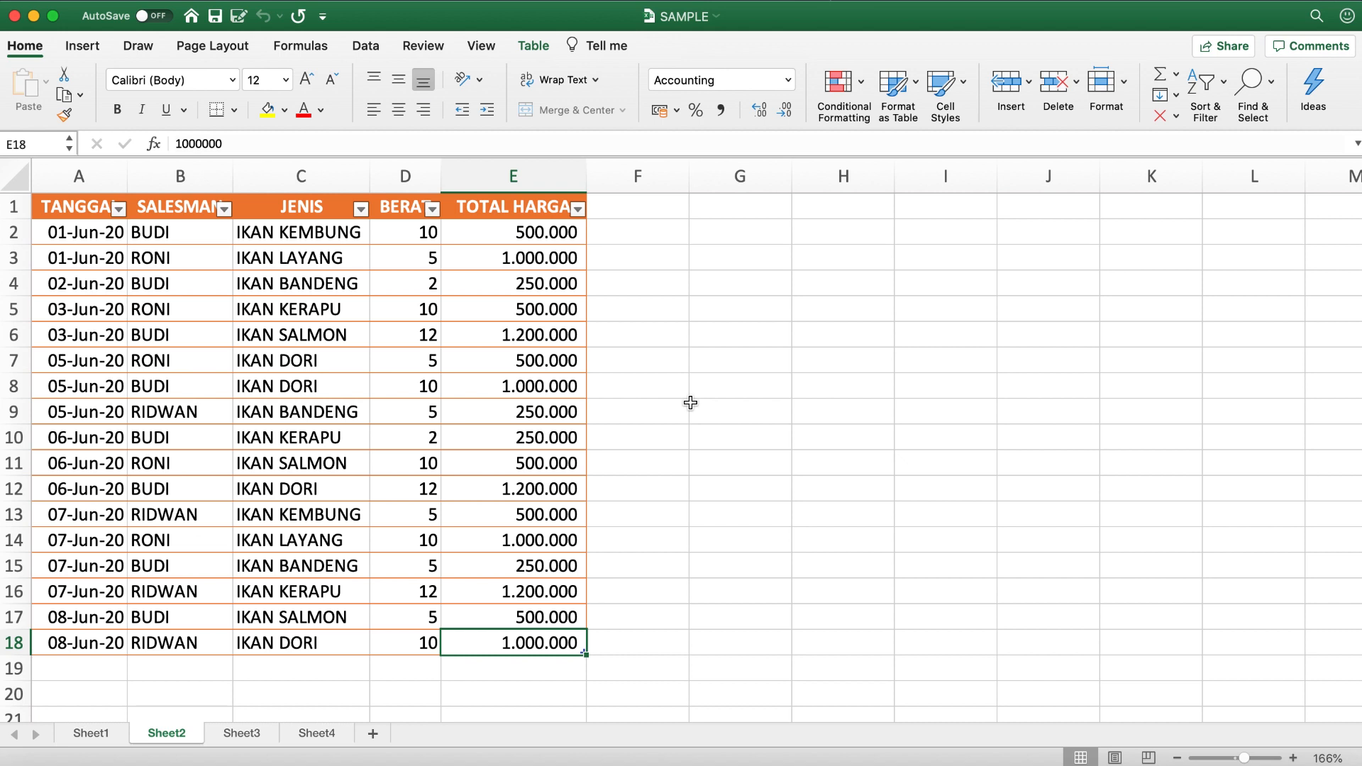
click(82, 198)
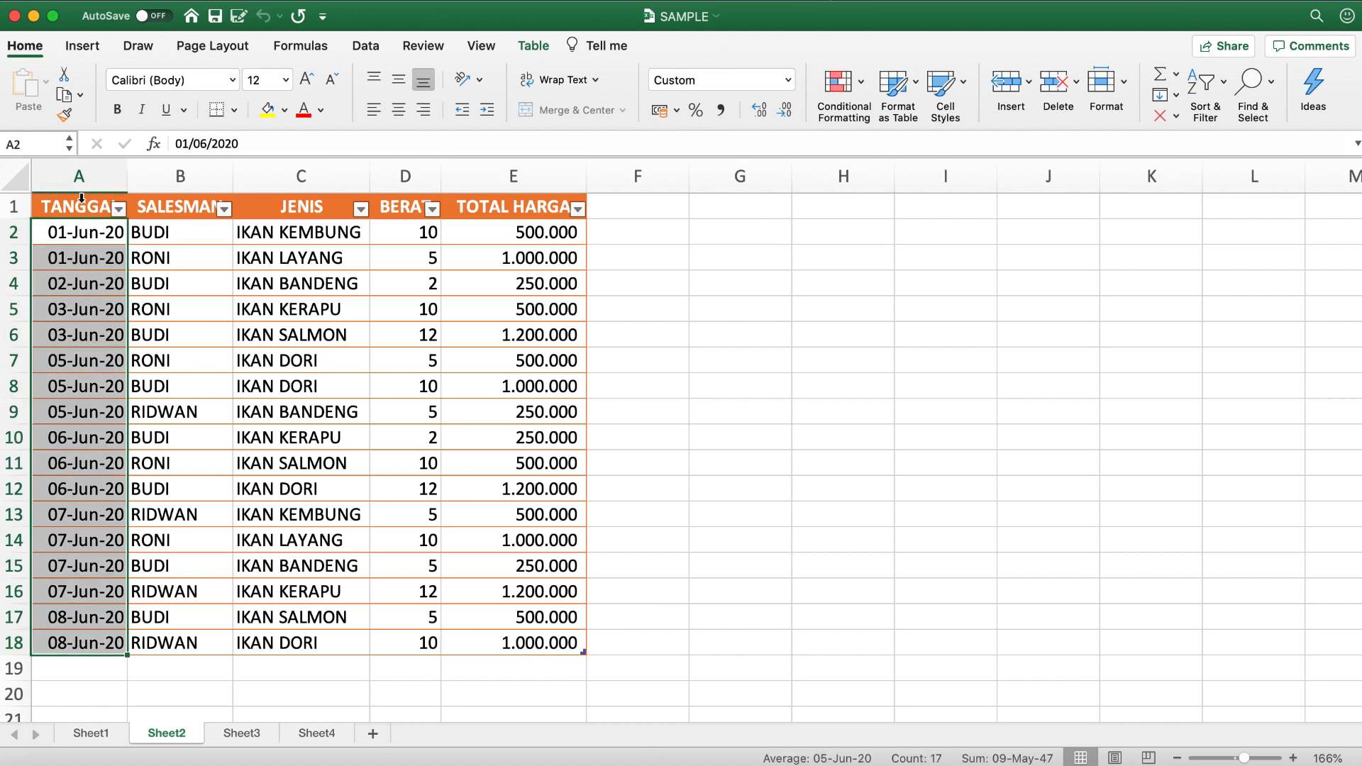
click(184, 206)
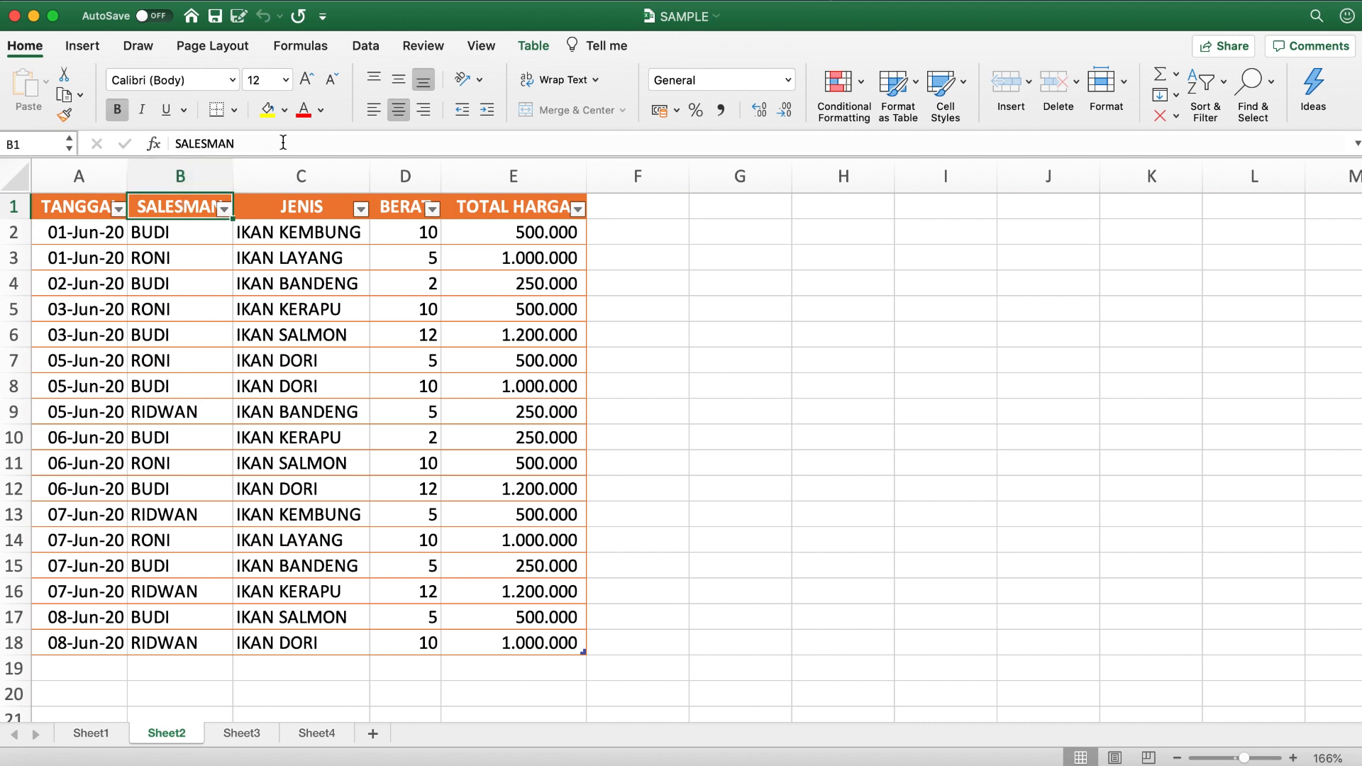
click(285, 168)
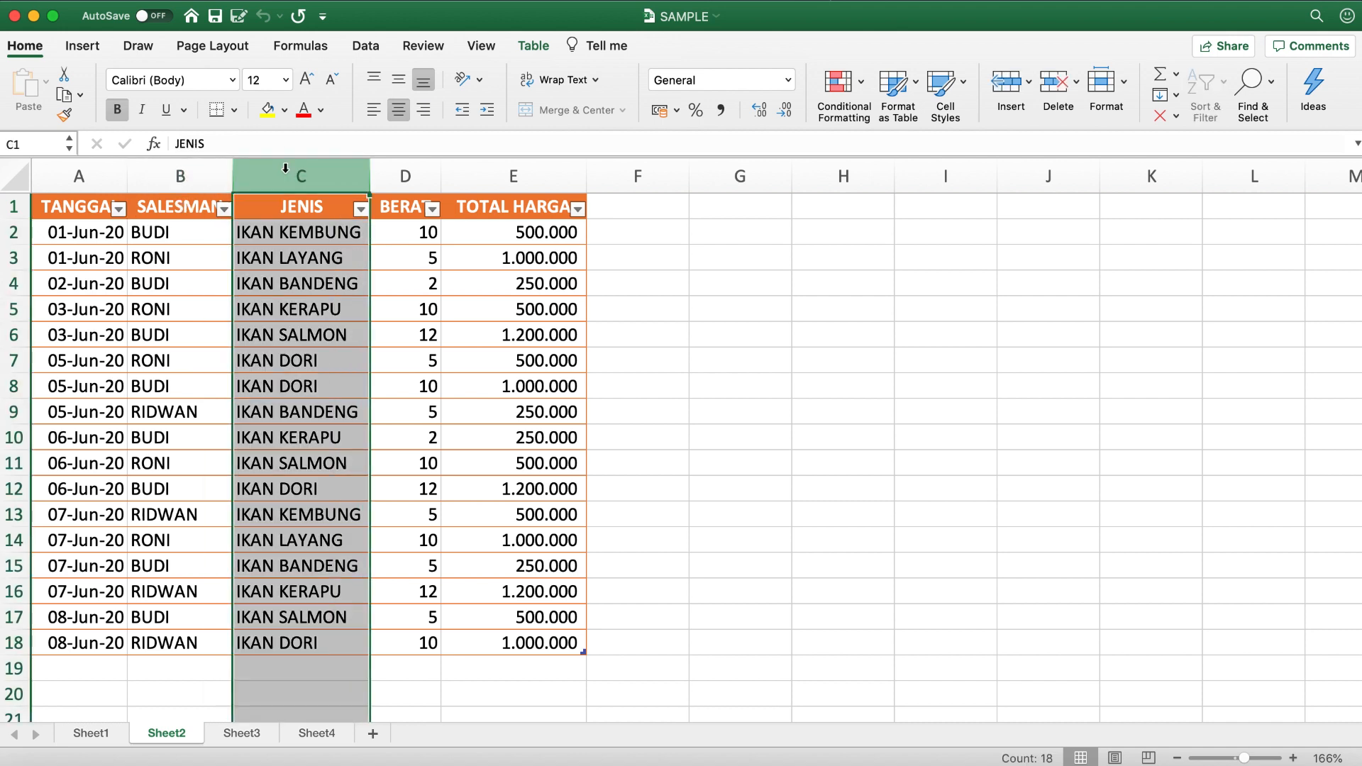
click(402, 168)
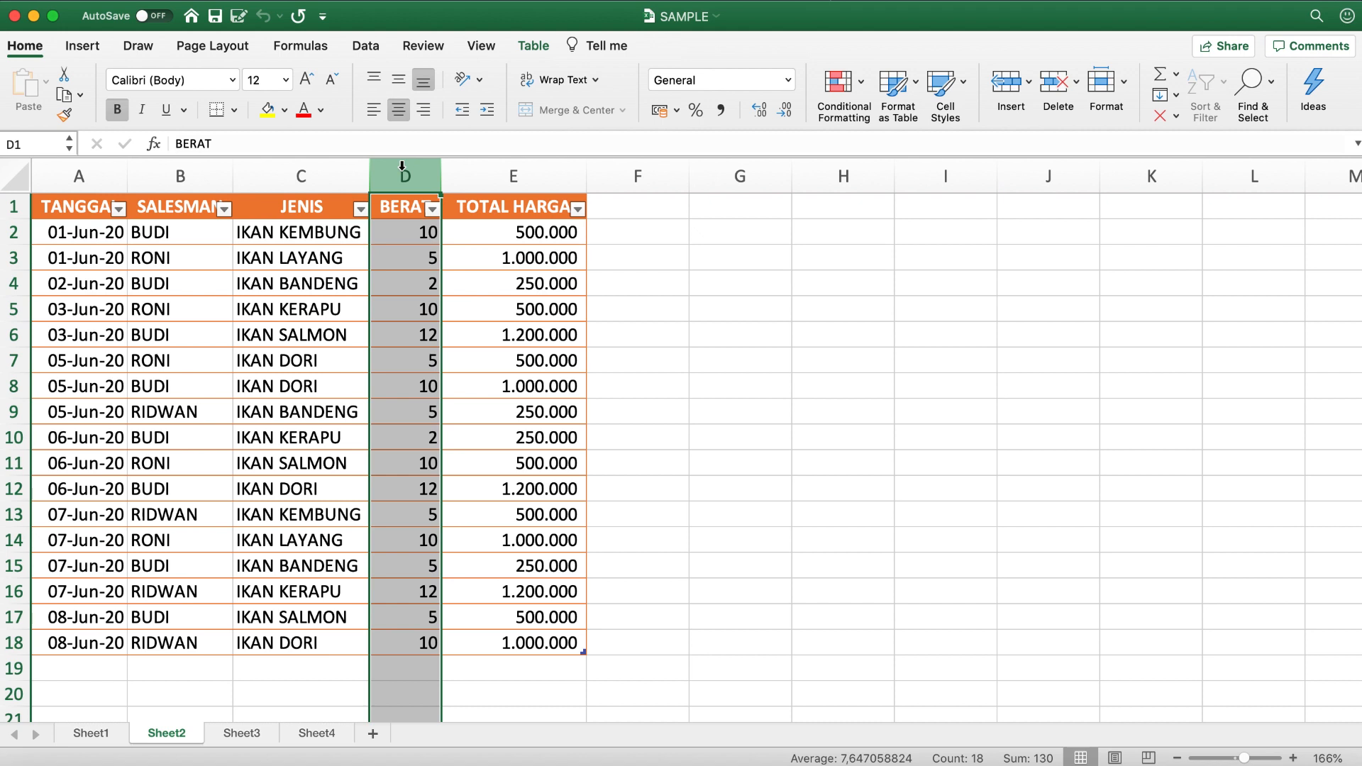
click(515, 173)
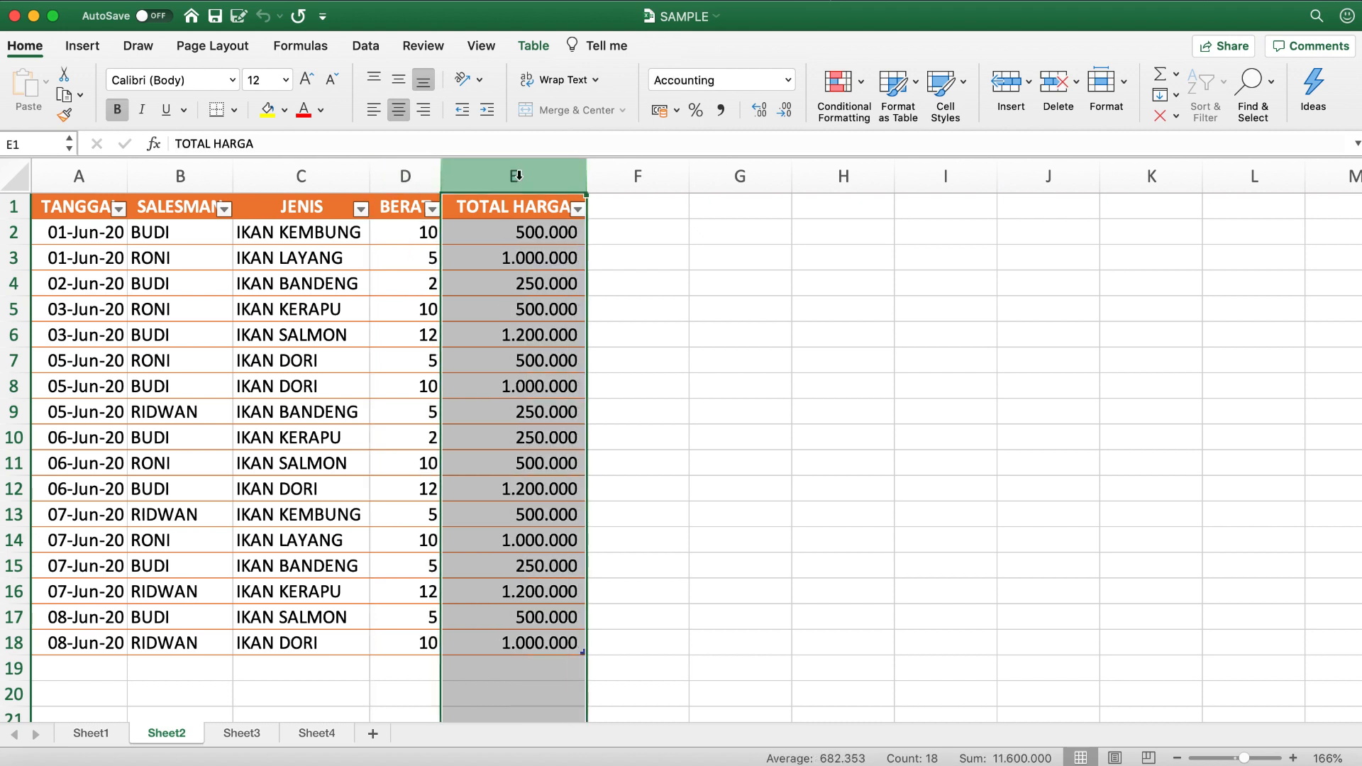
click(78, 208)
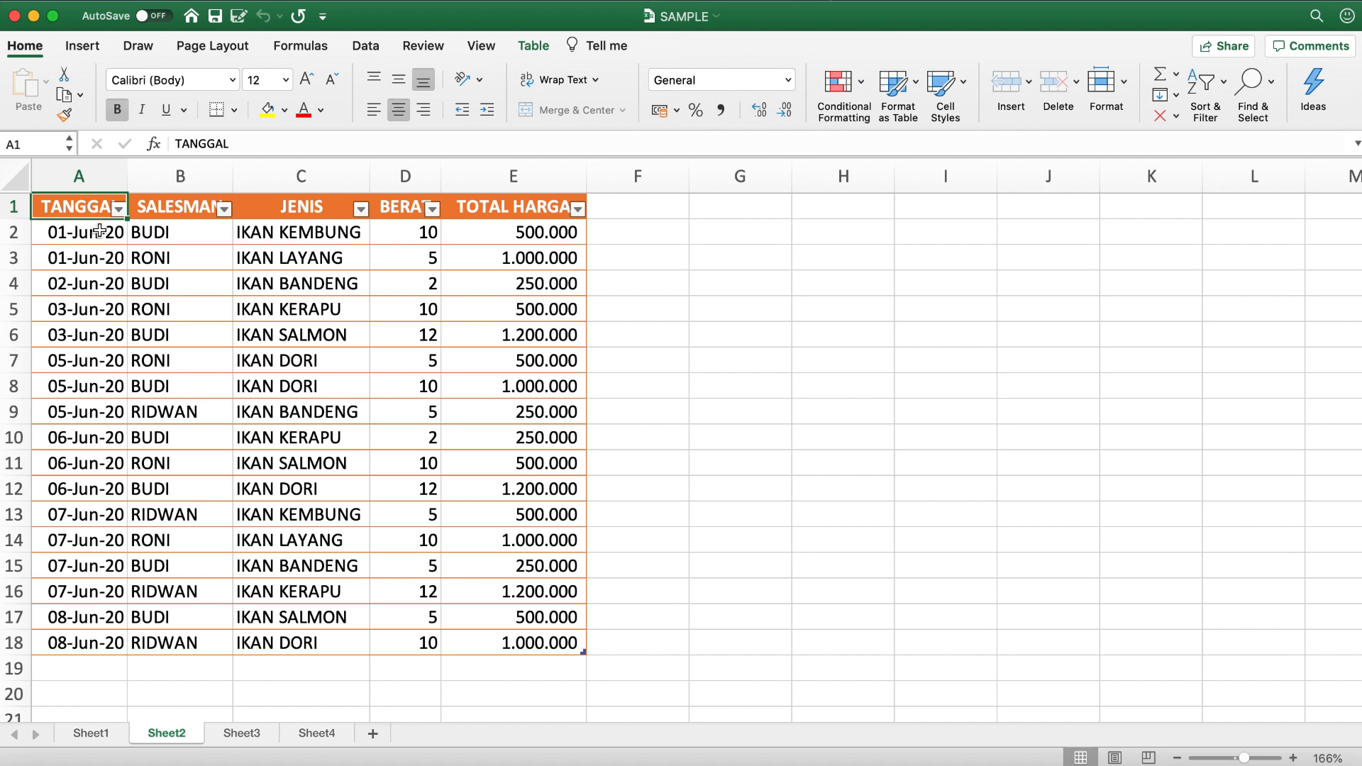
shift+click(562, 642)
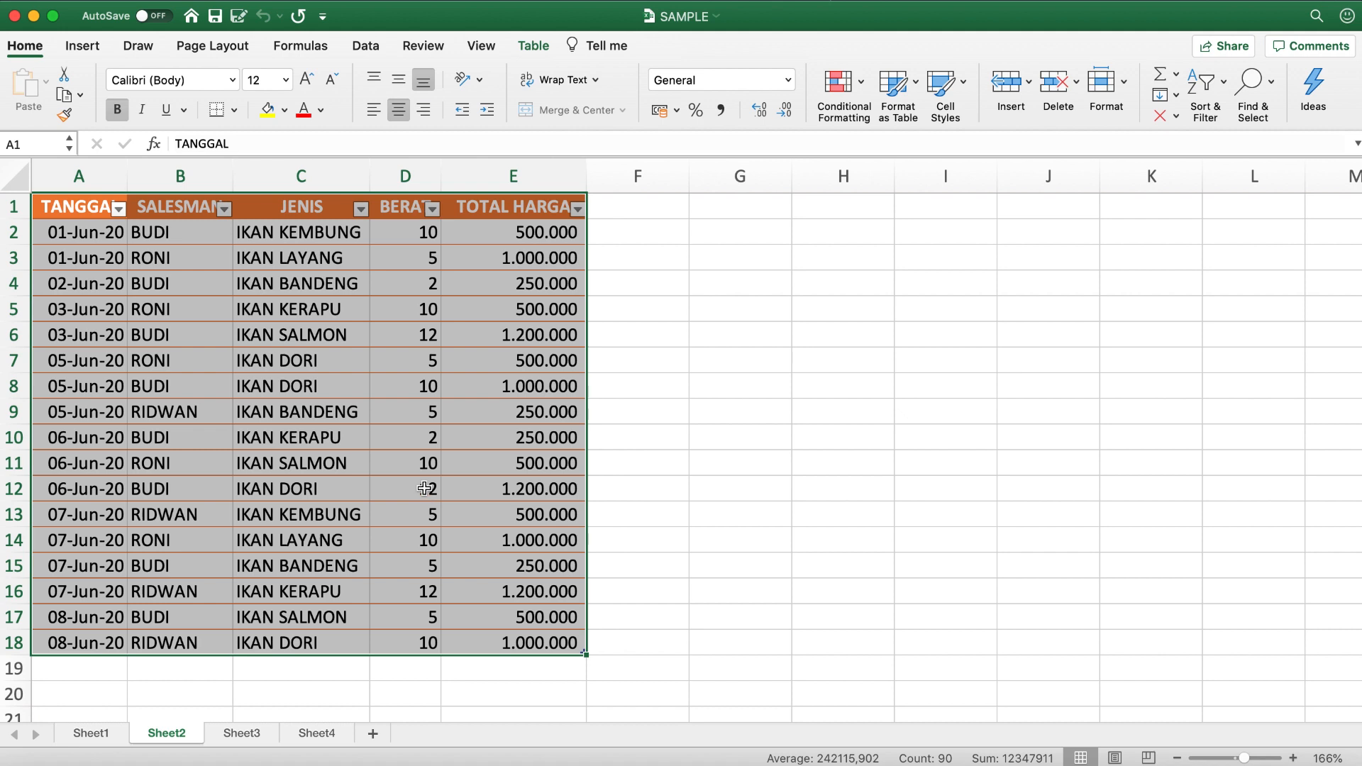
click(367, 474)
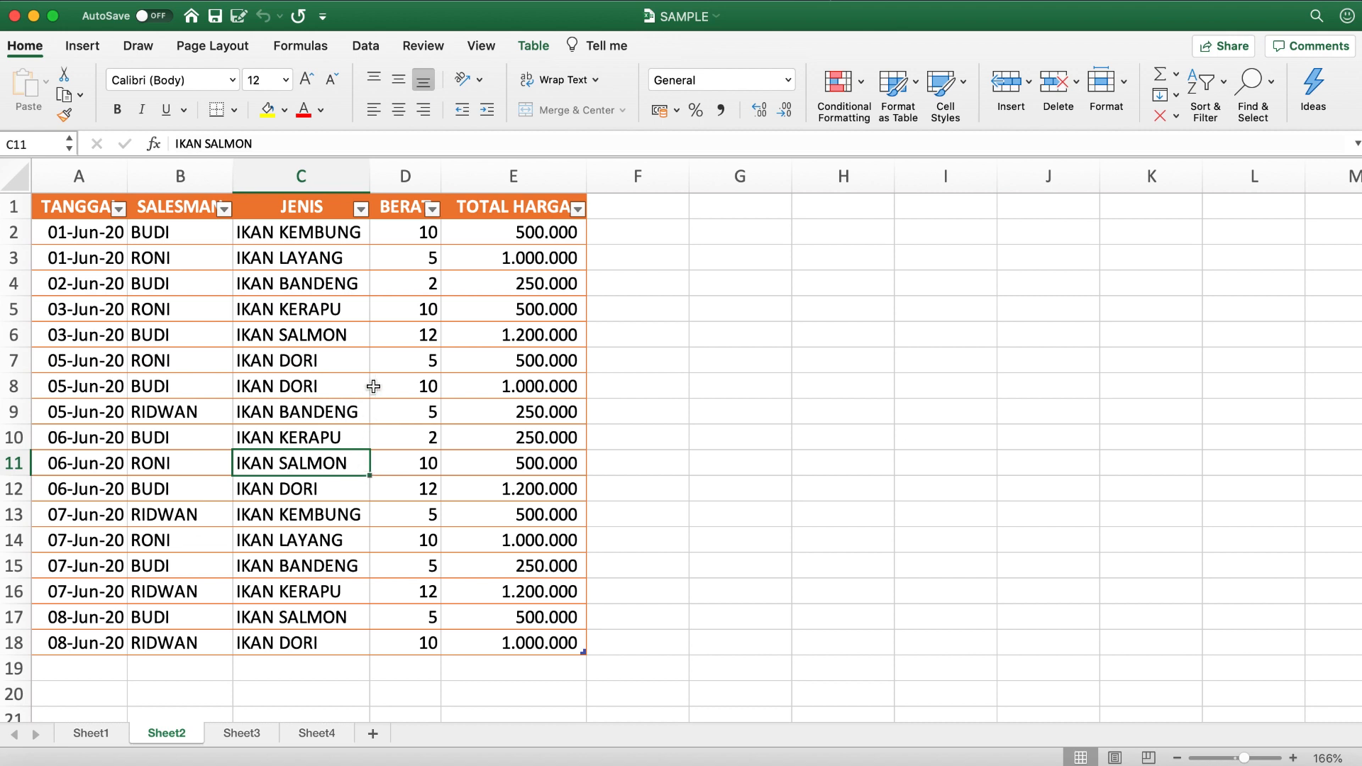
- Examine the SALESMAN, BERAT and TOTAL HARGA entries in the first records, and the table's header row and extent
click(191, 239)
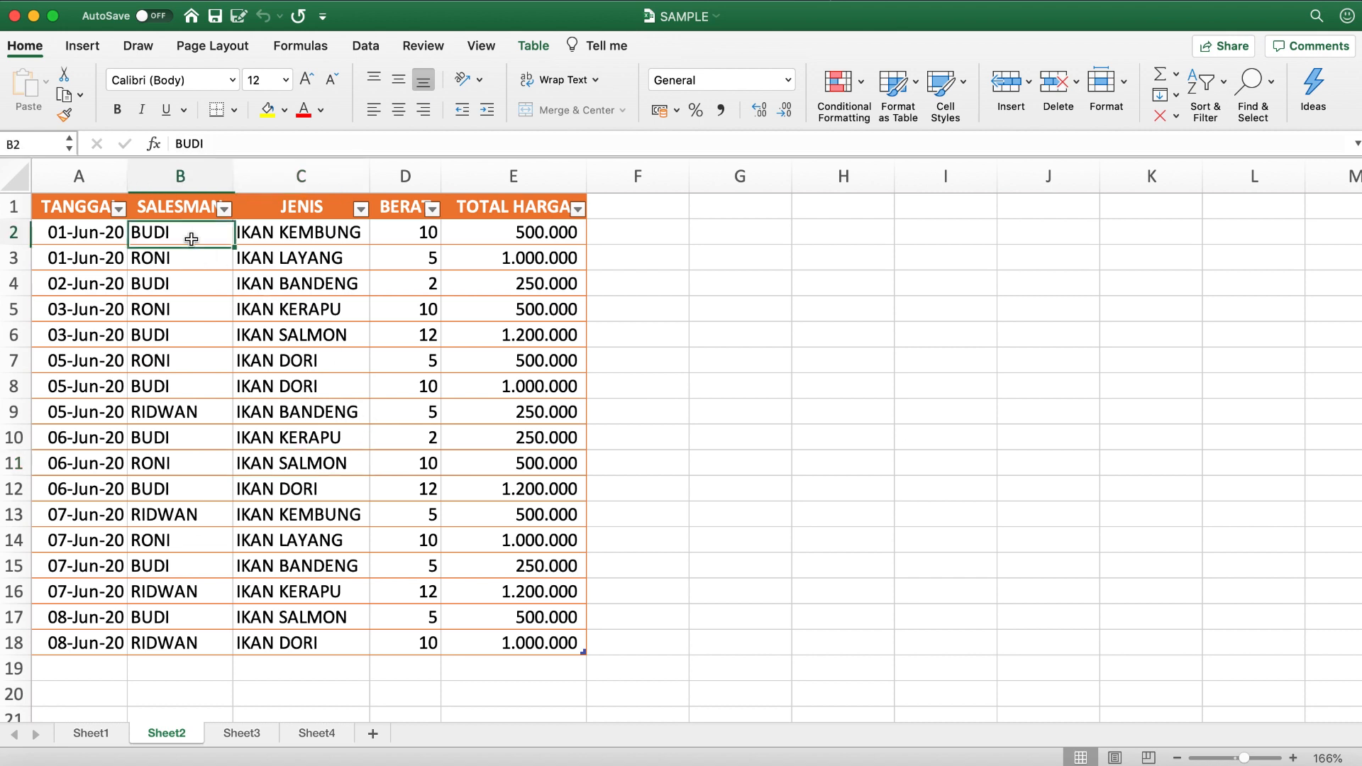
click(399, 237)
click(508, 239)
click(189, 283)
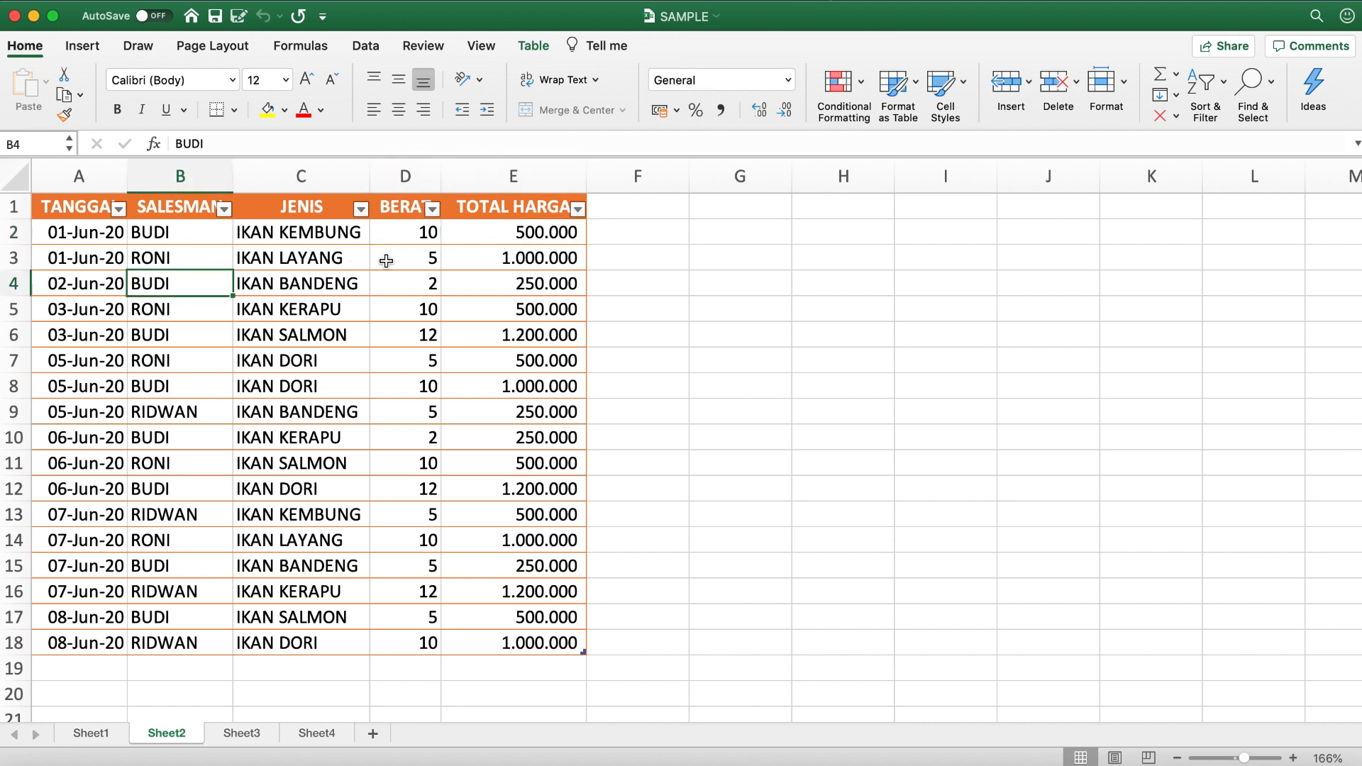
click(522, 288)
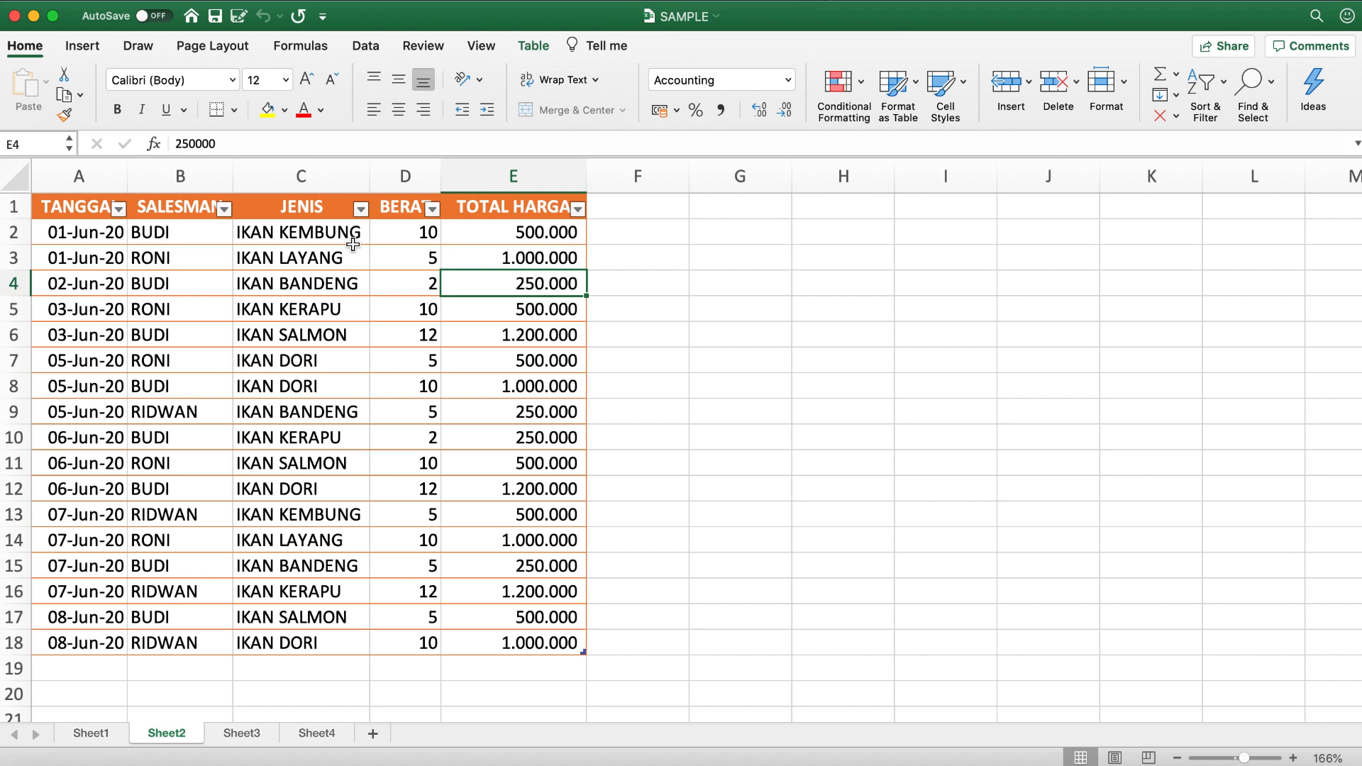
click(91, 207)
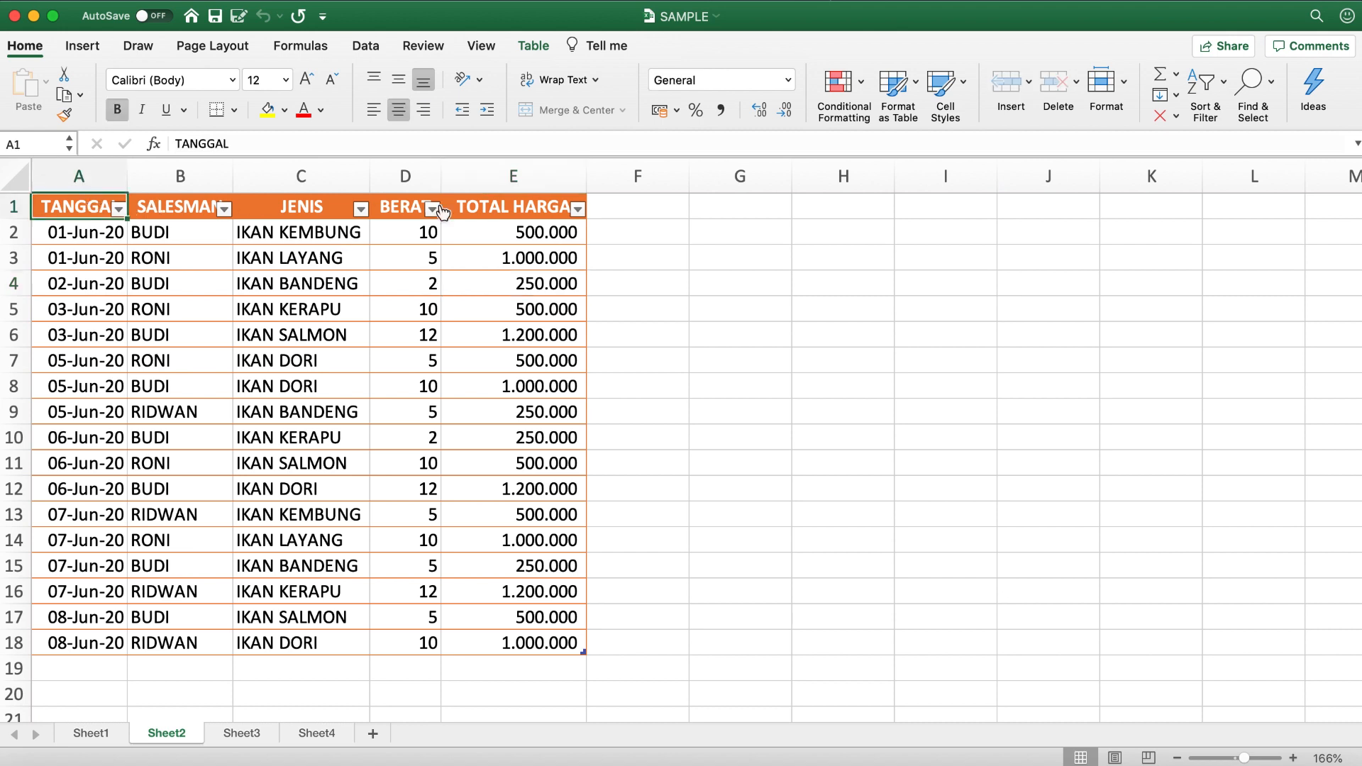
click(11, 207)
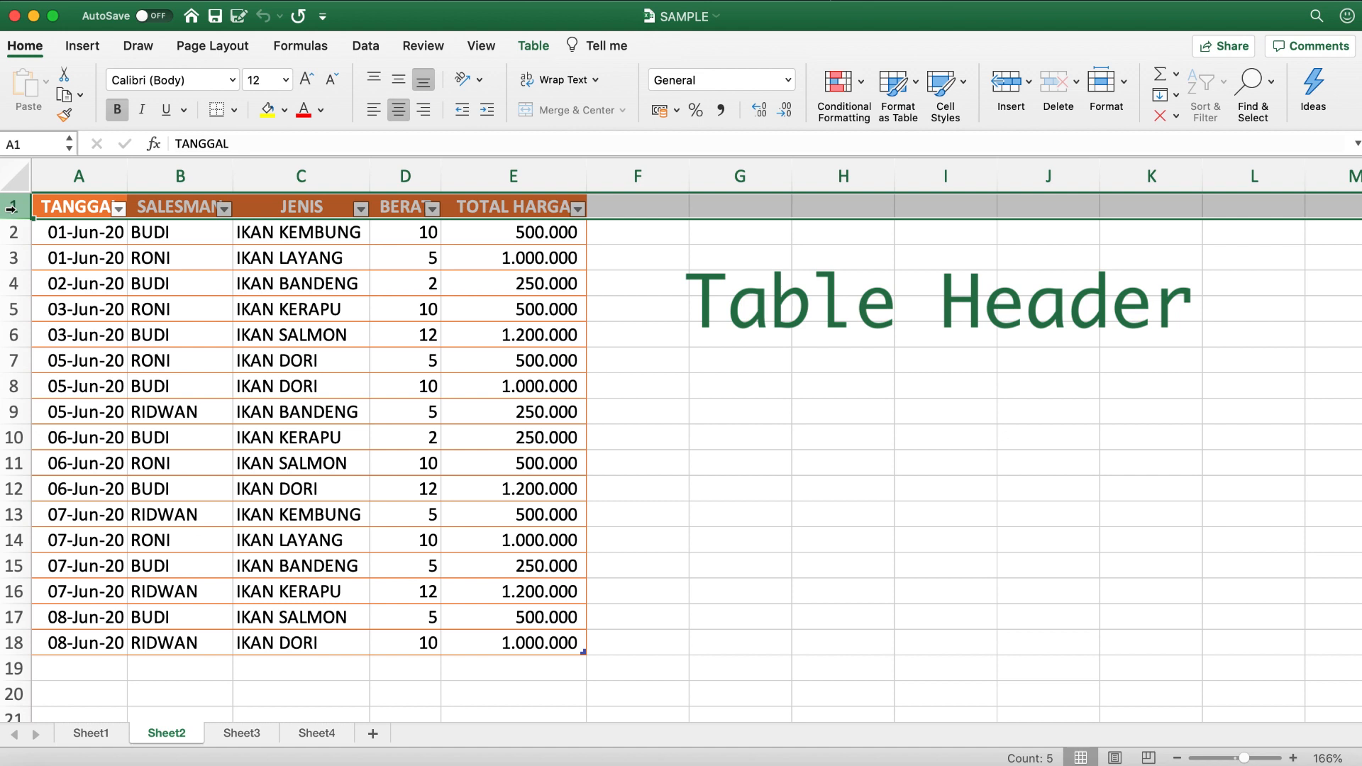
click(74, 206)
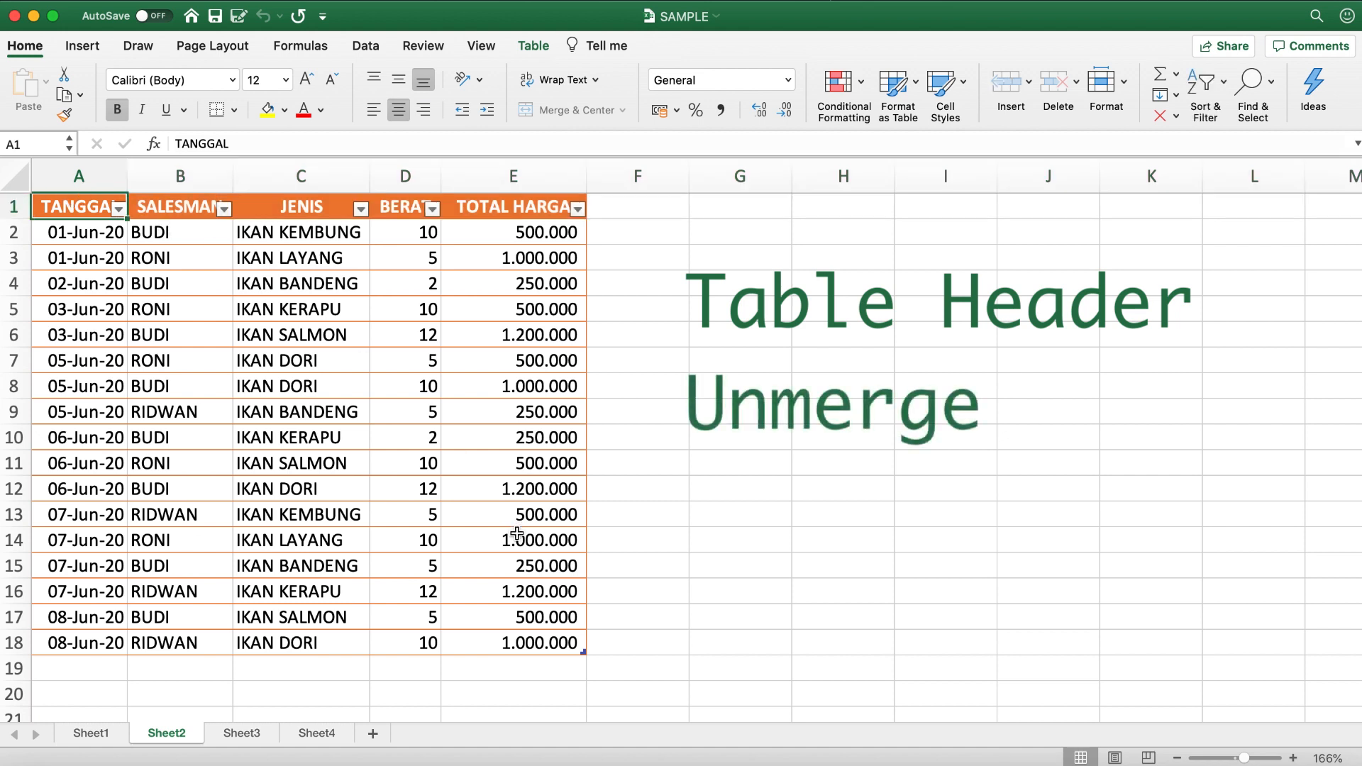
key(super+a)
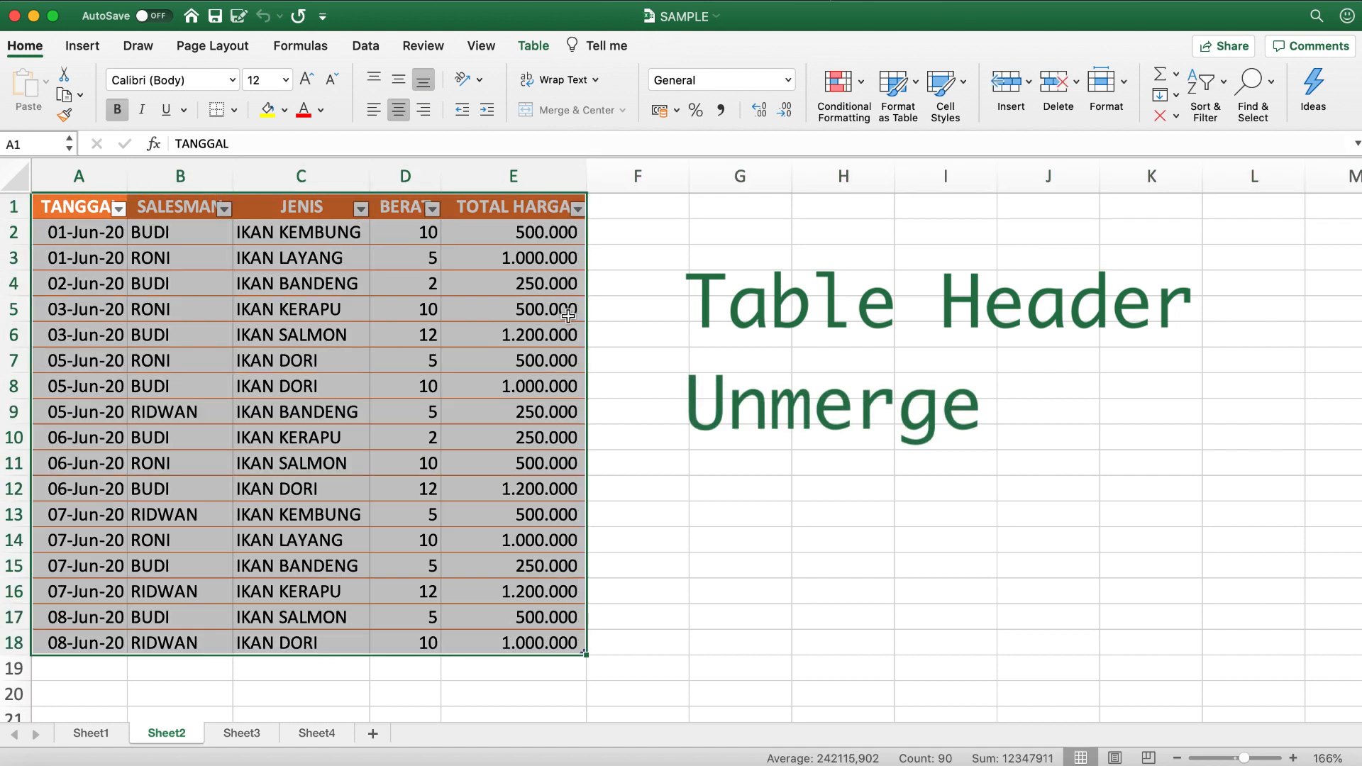
- Merge and center cells G1:H1 and enter the text SATU CELL in the merged cell
click(669, 221)
drag(668, 220, 701, 210)
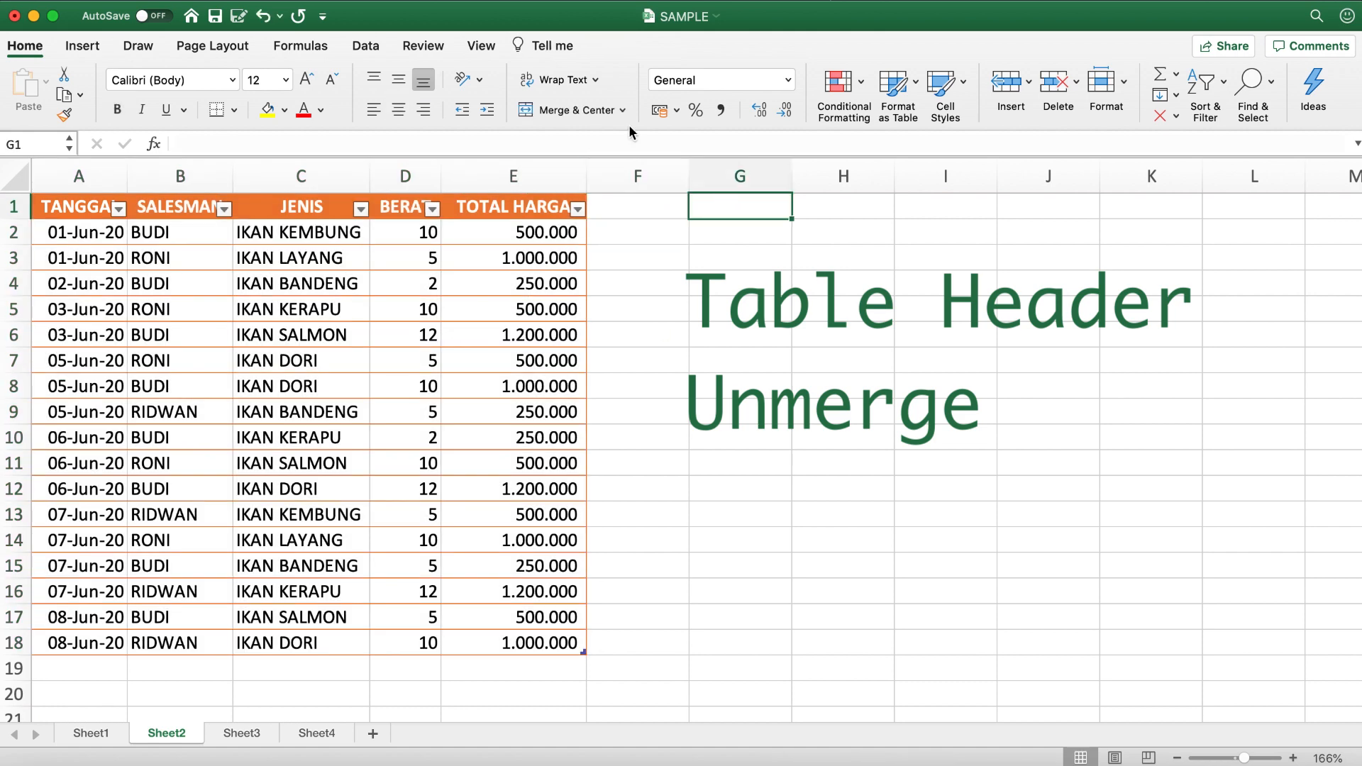
key(shift+Right)
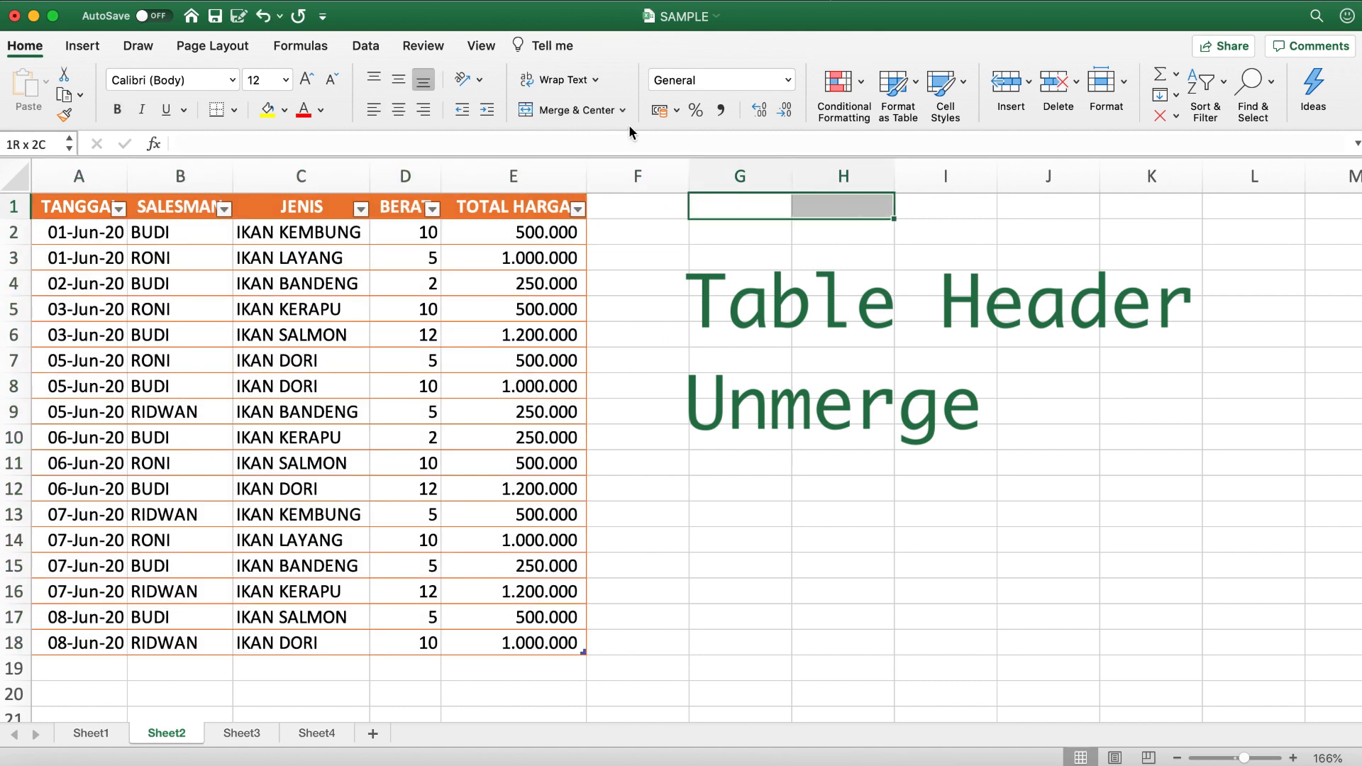
click(576, 111)
text(SATU CELL)
key(Return)
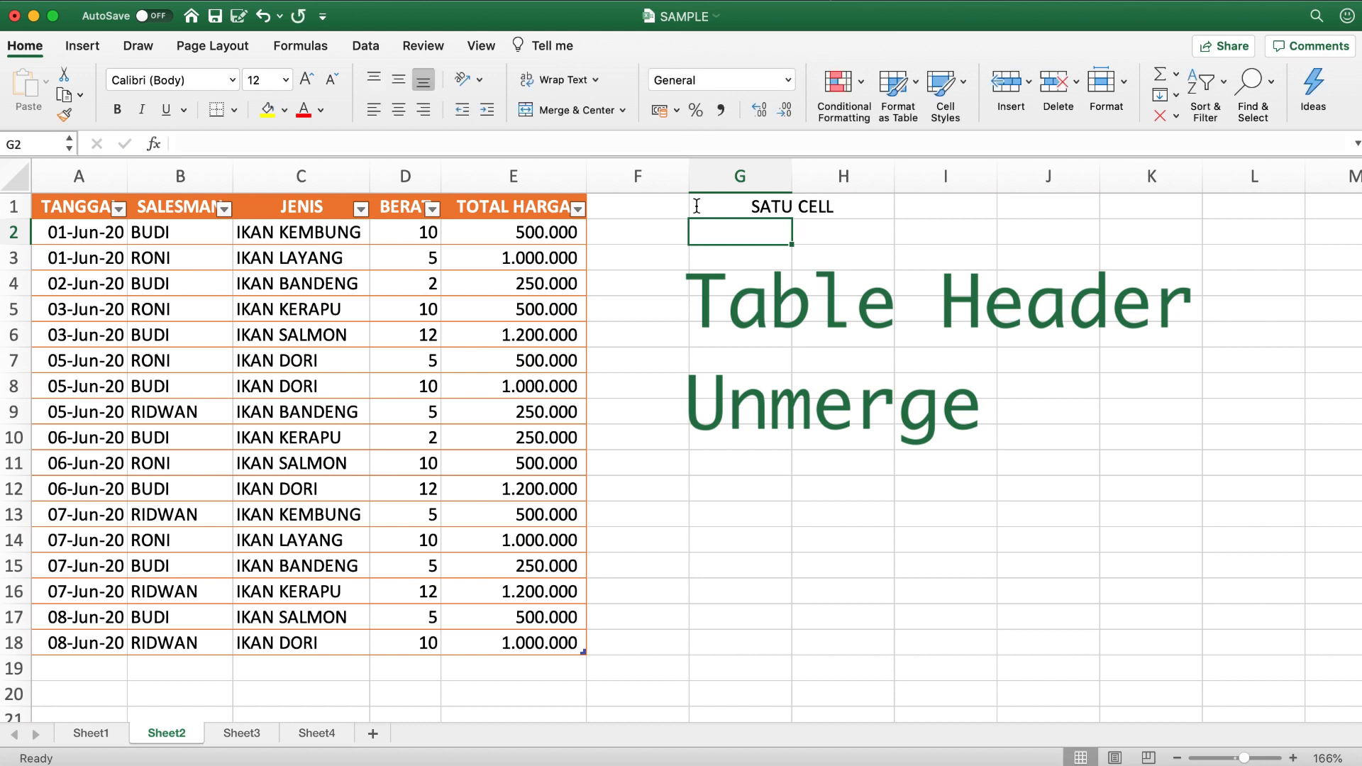
- Unmerge the SATU CELL example in G1:H1 and clear its contents
click(769, 210)
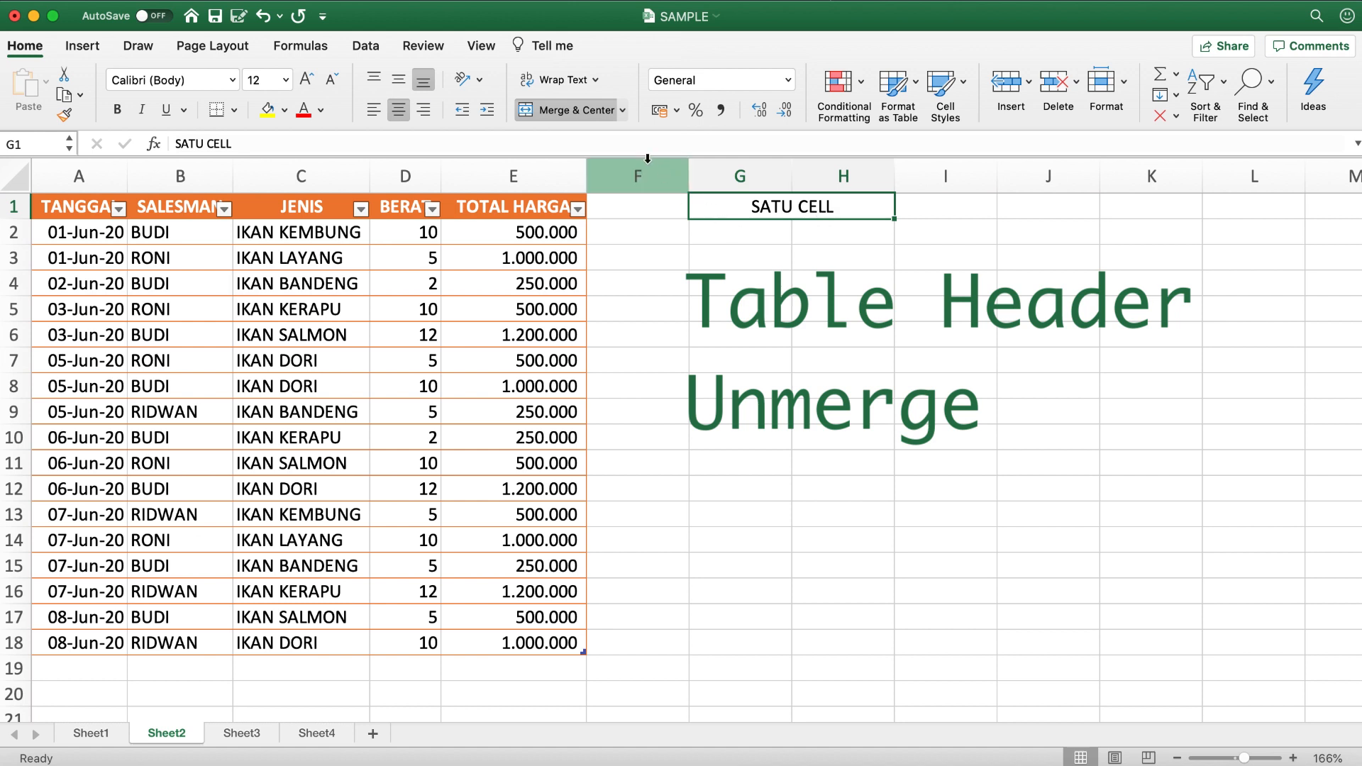
click(593, 113)
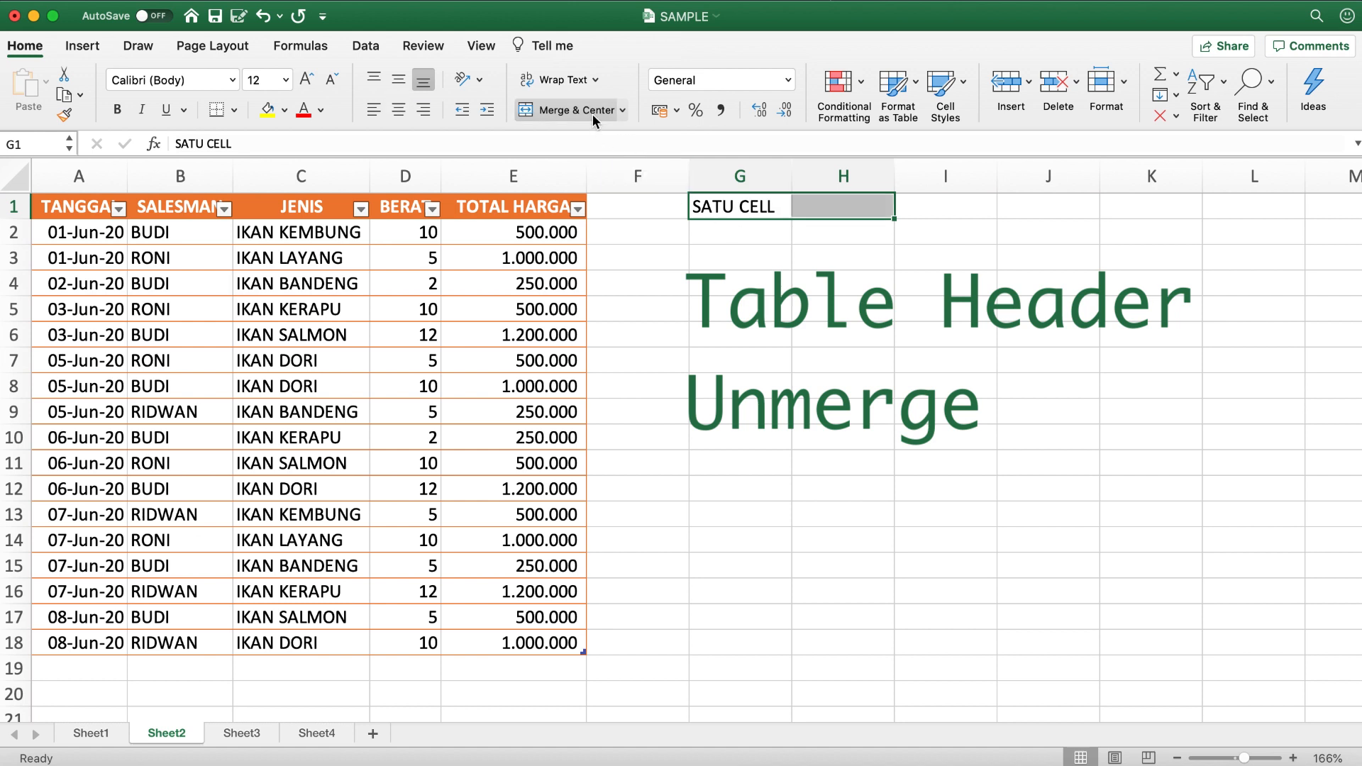
drag(730, 201, 845, 214)
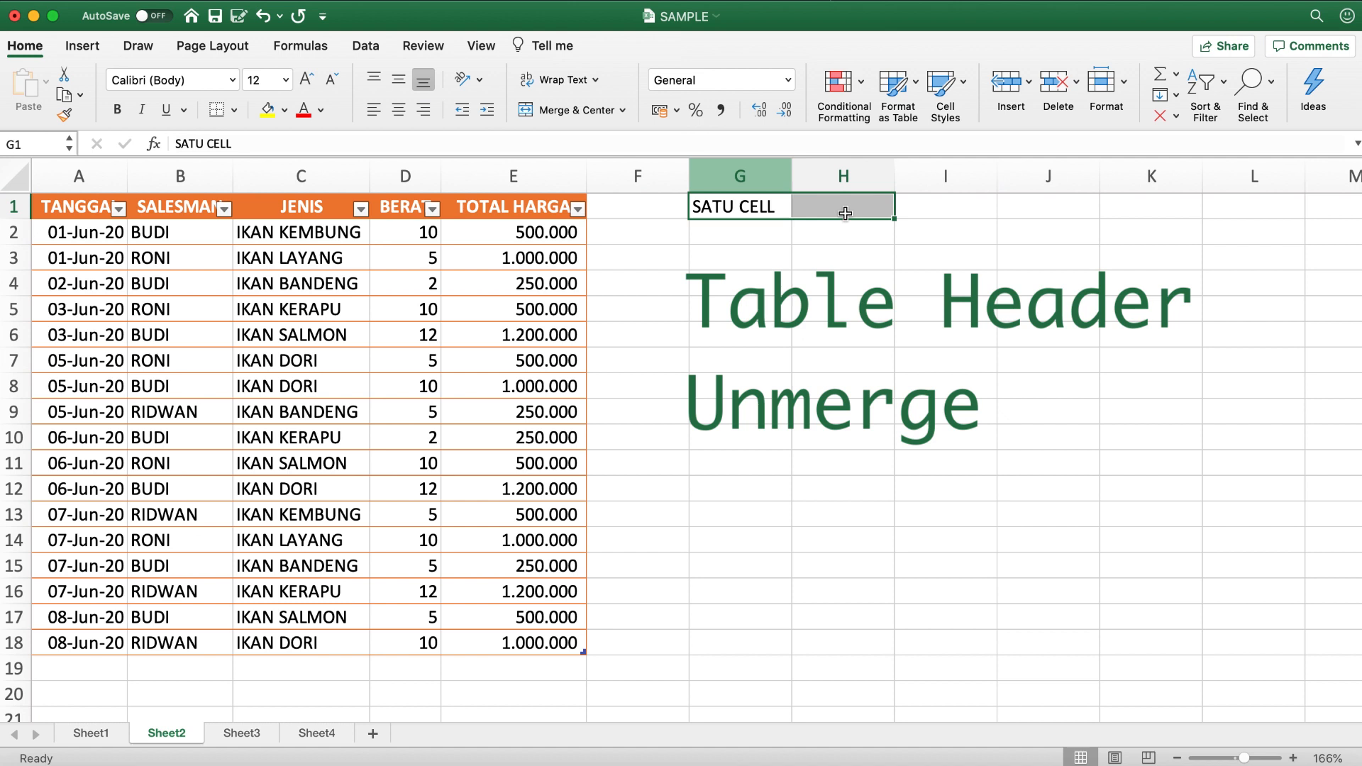
key(Delete)
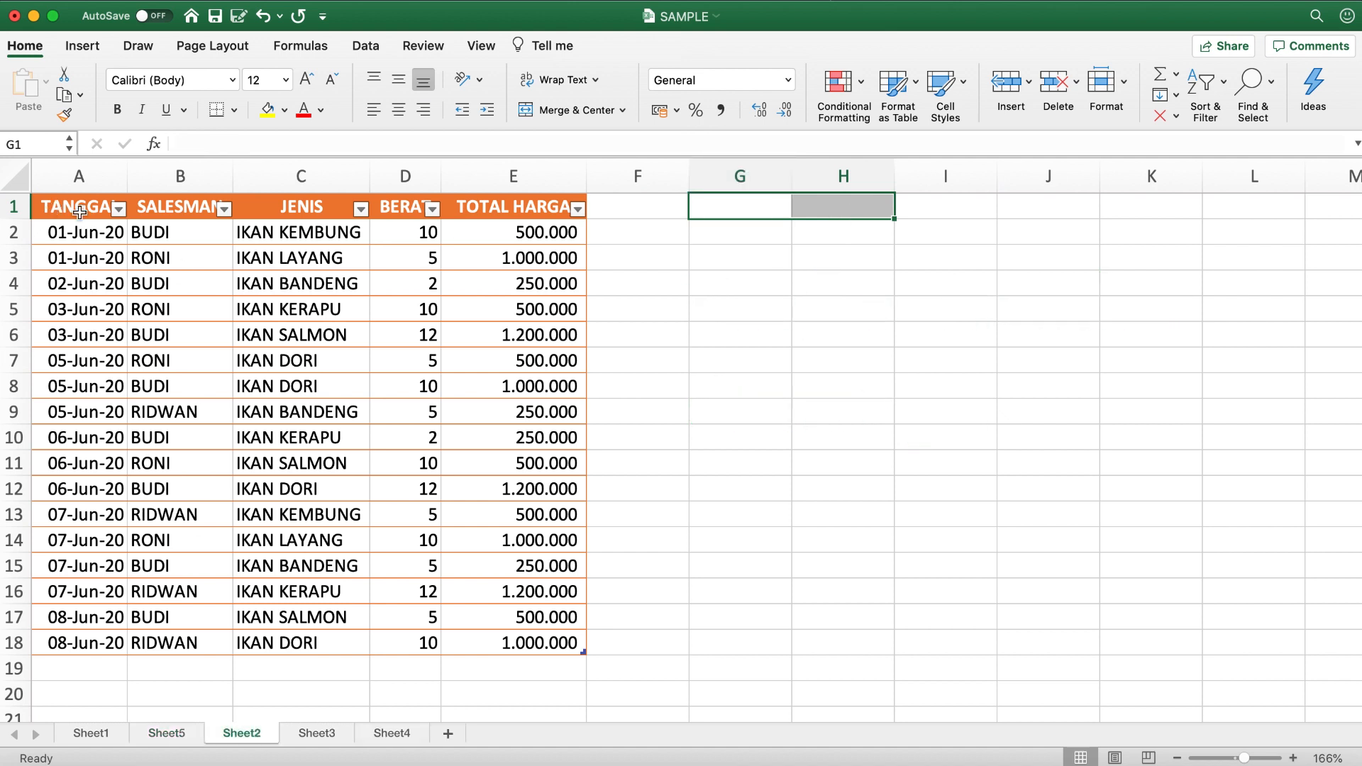
- Create a PivotTable on a new worksheet from the whole sales table, using Table2 as the source range
click(79, 211)
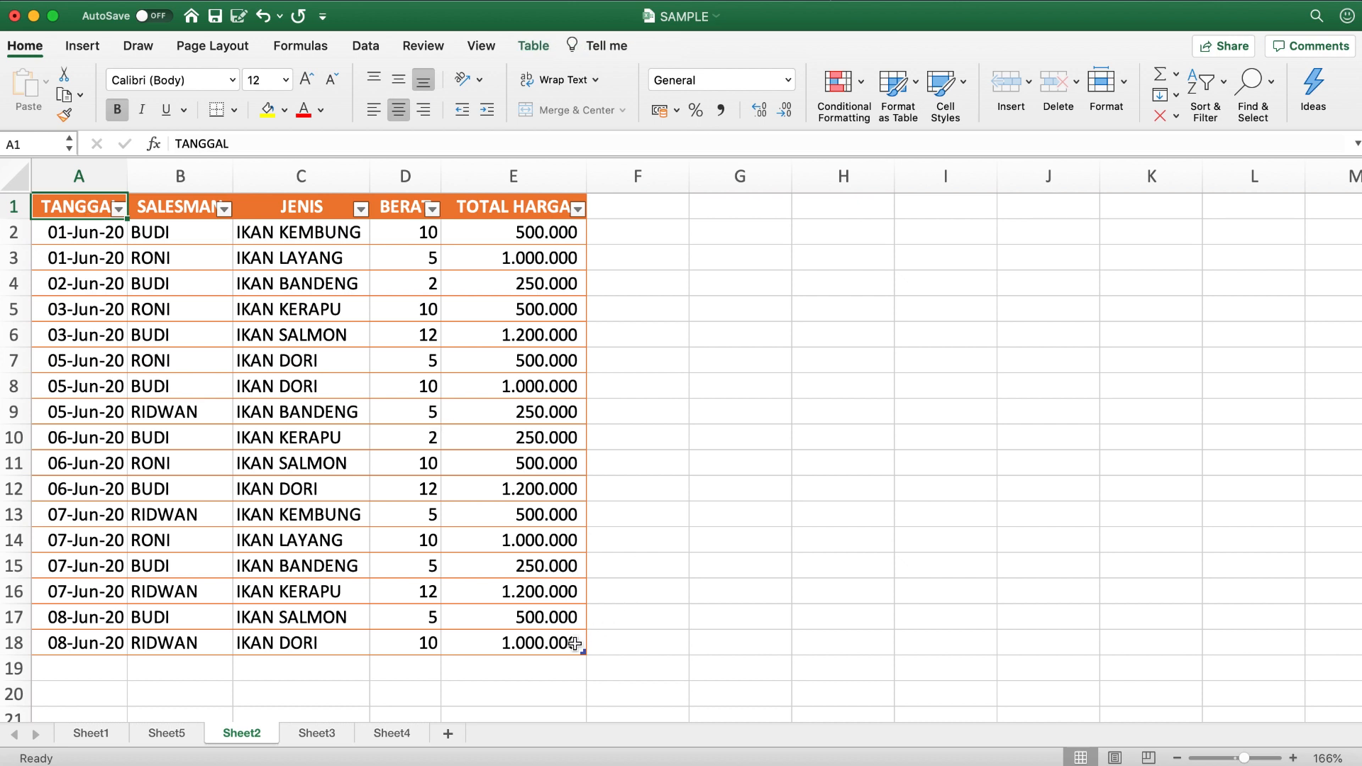
shift+click(575, 643)
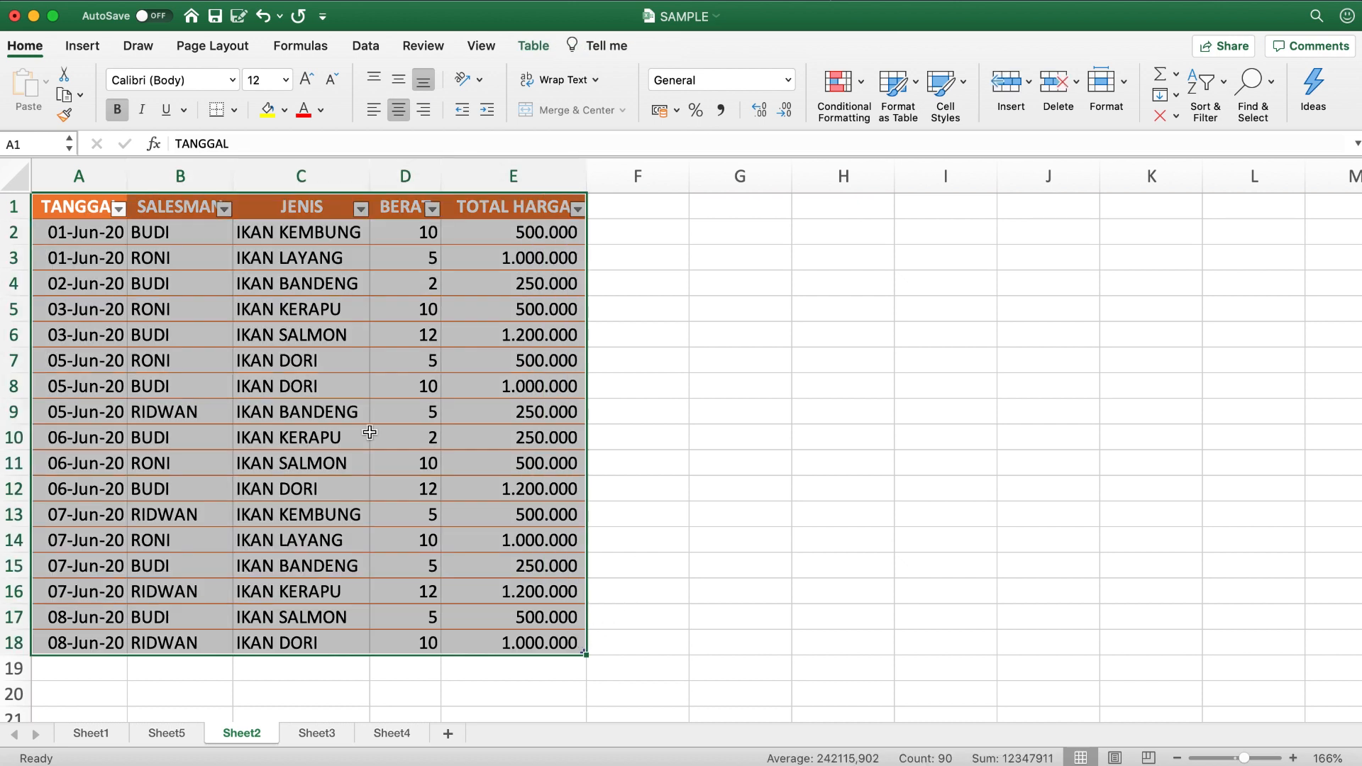
click(91, 48)
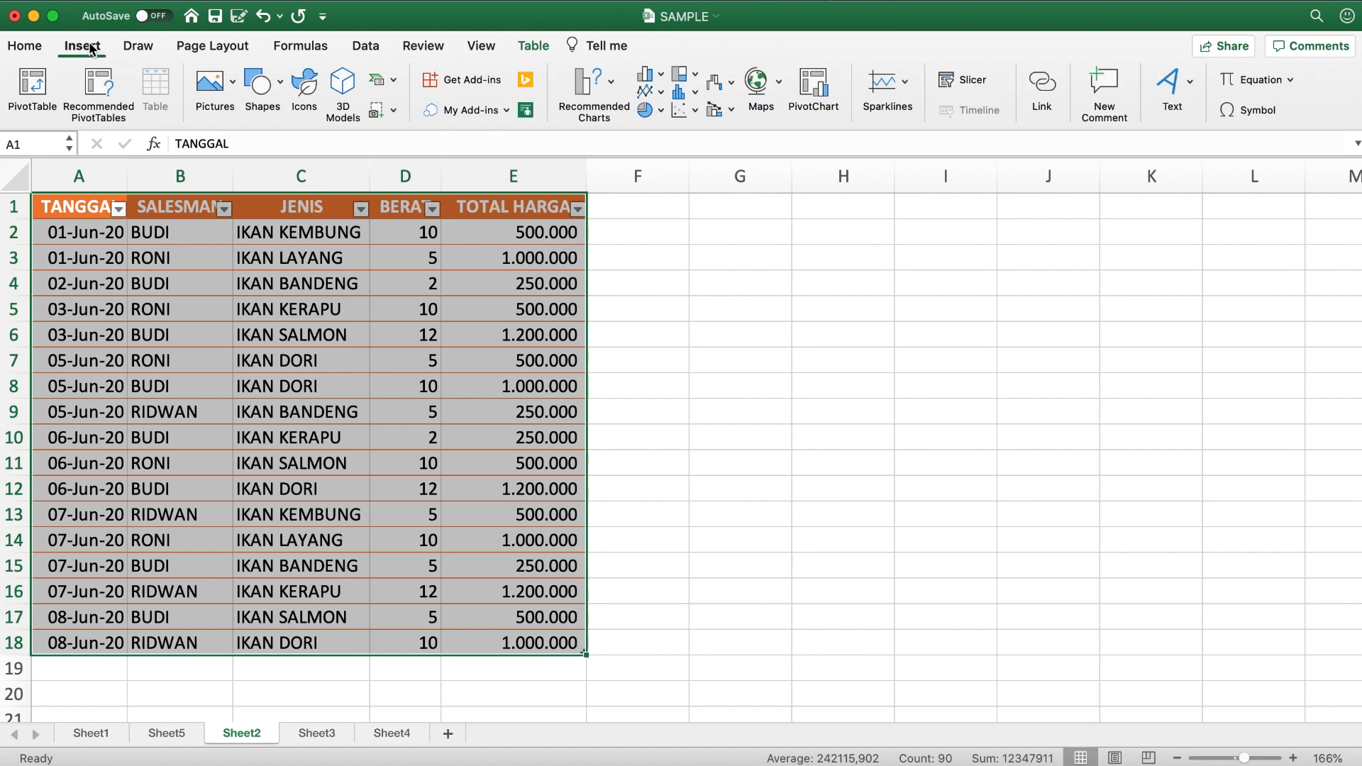
click(43, 87)
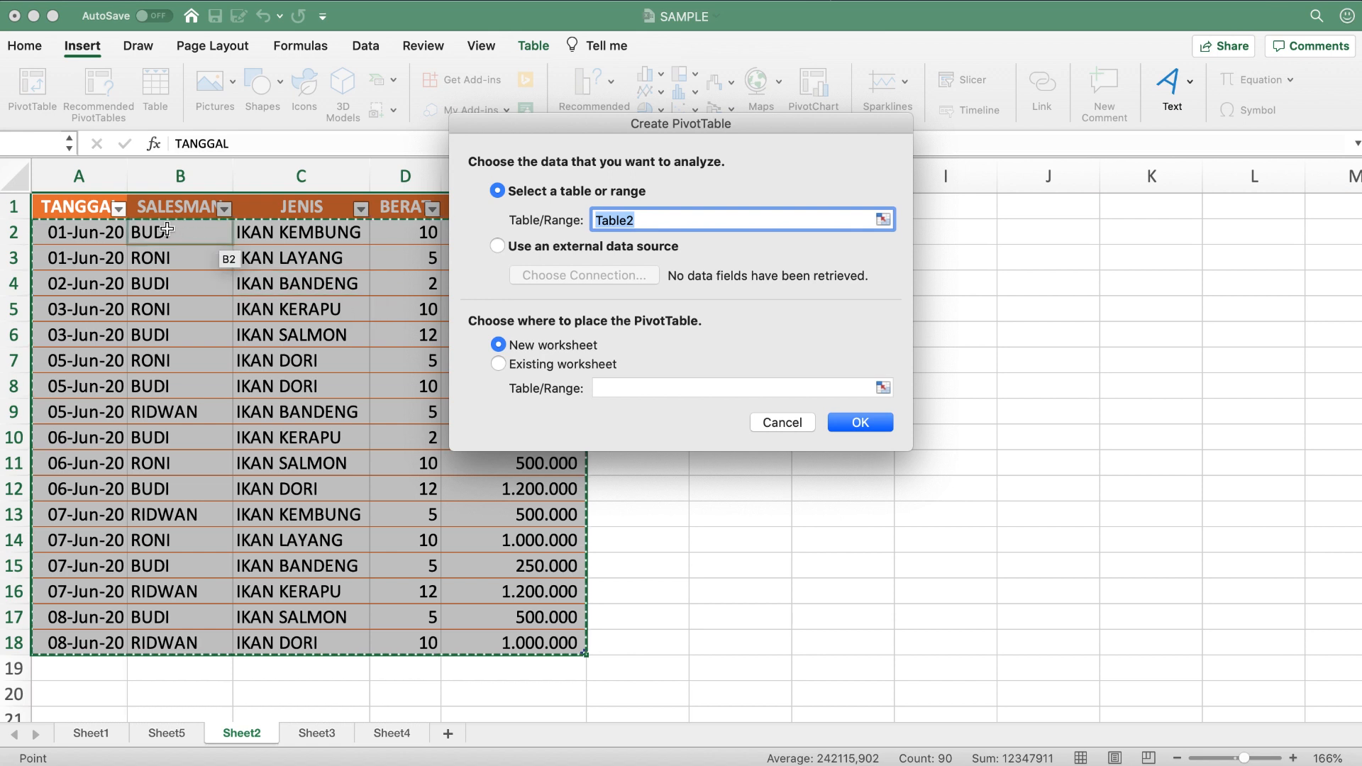
click(882, 220)
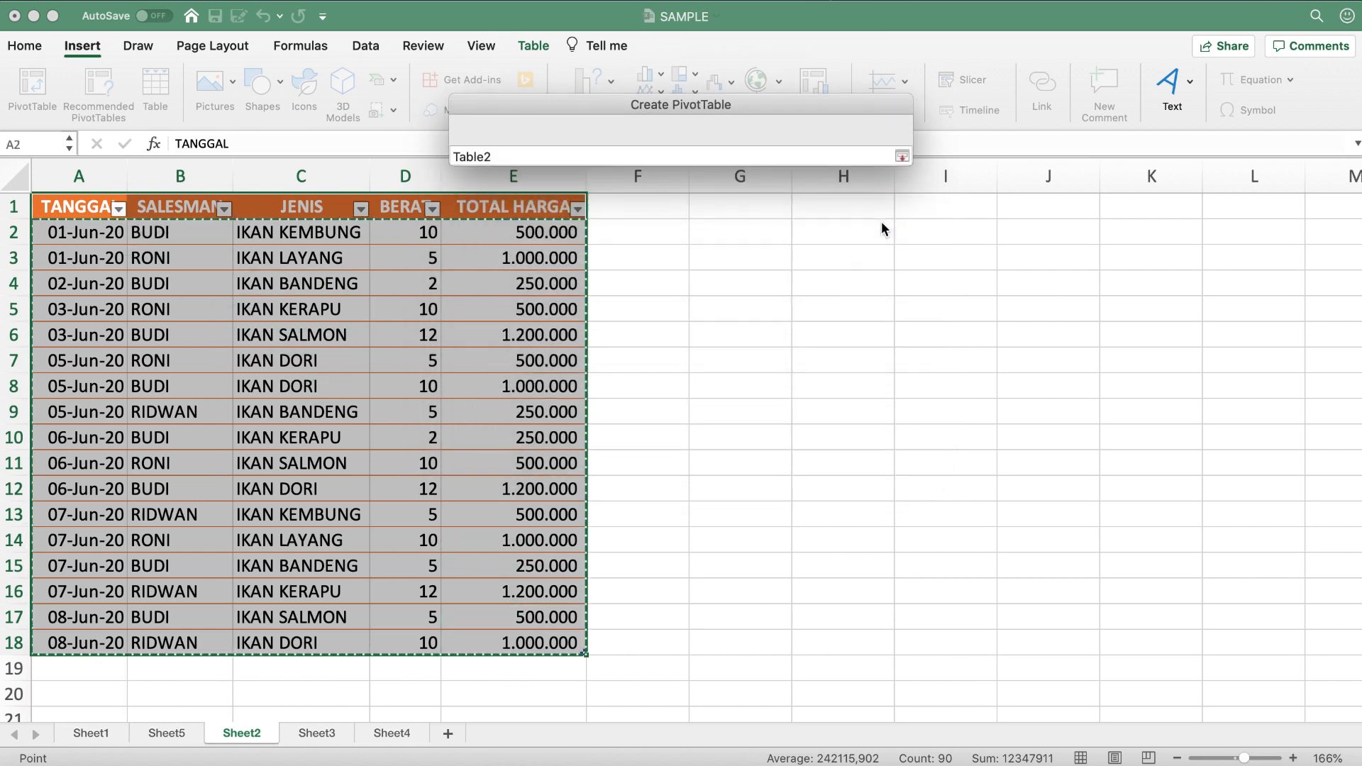
click(75, 207)
drag(578, 622, 582, 647)
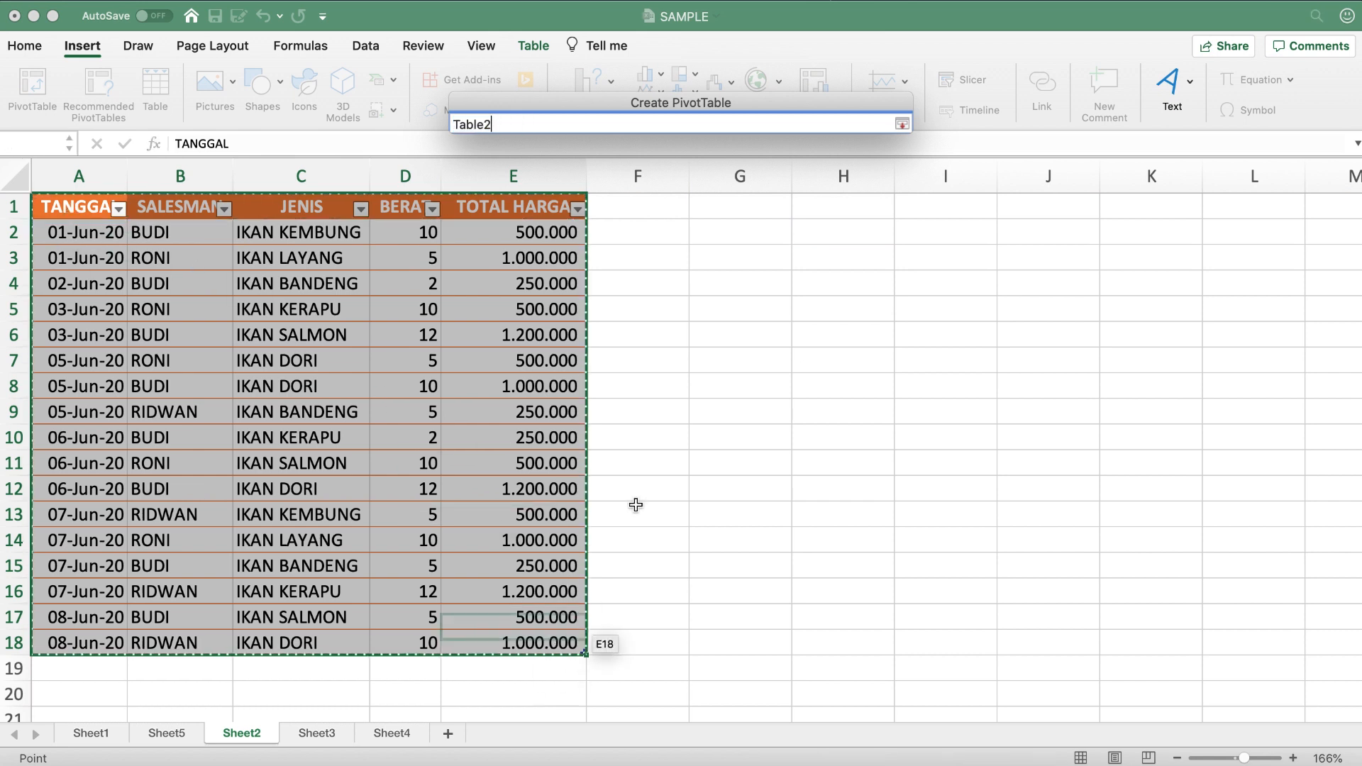
click(901, 124)
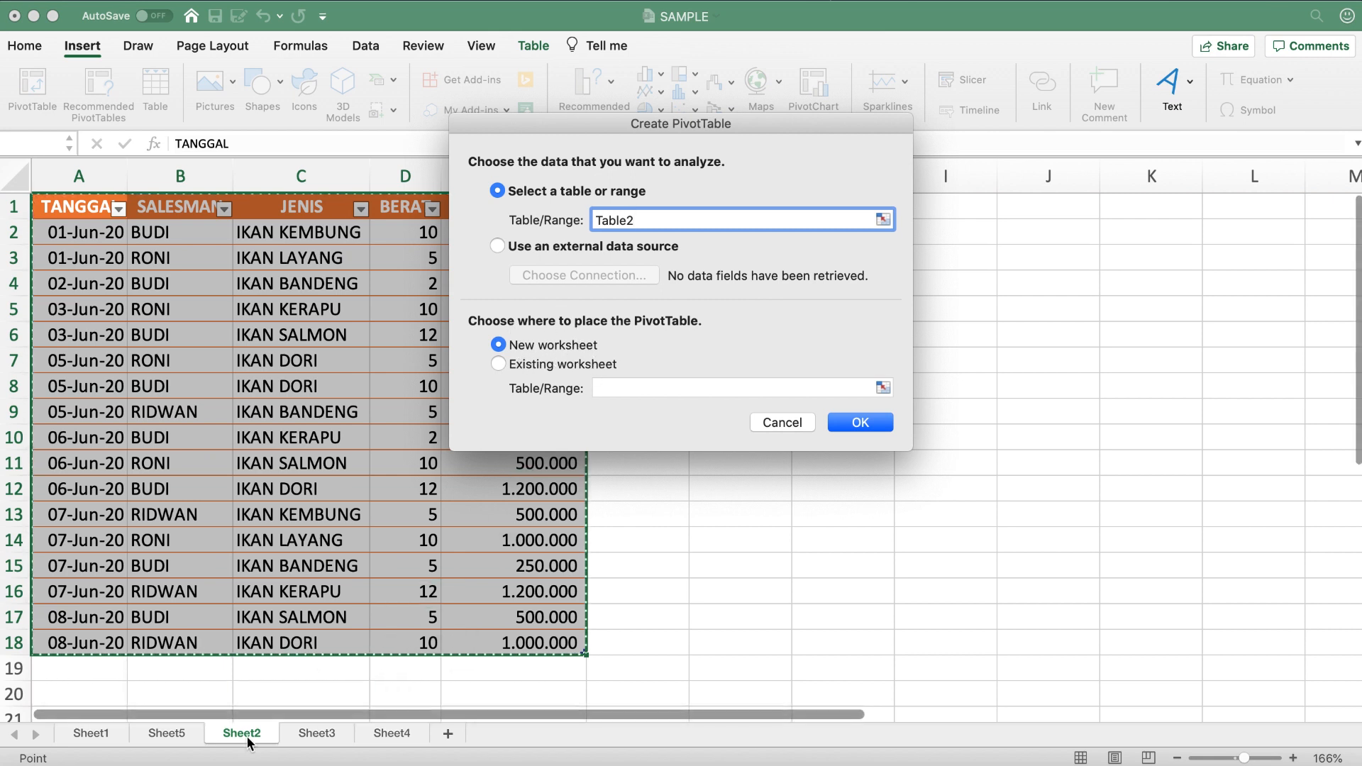
click(860, 423)
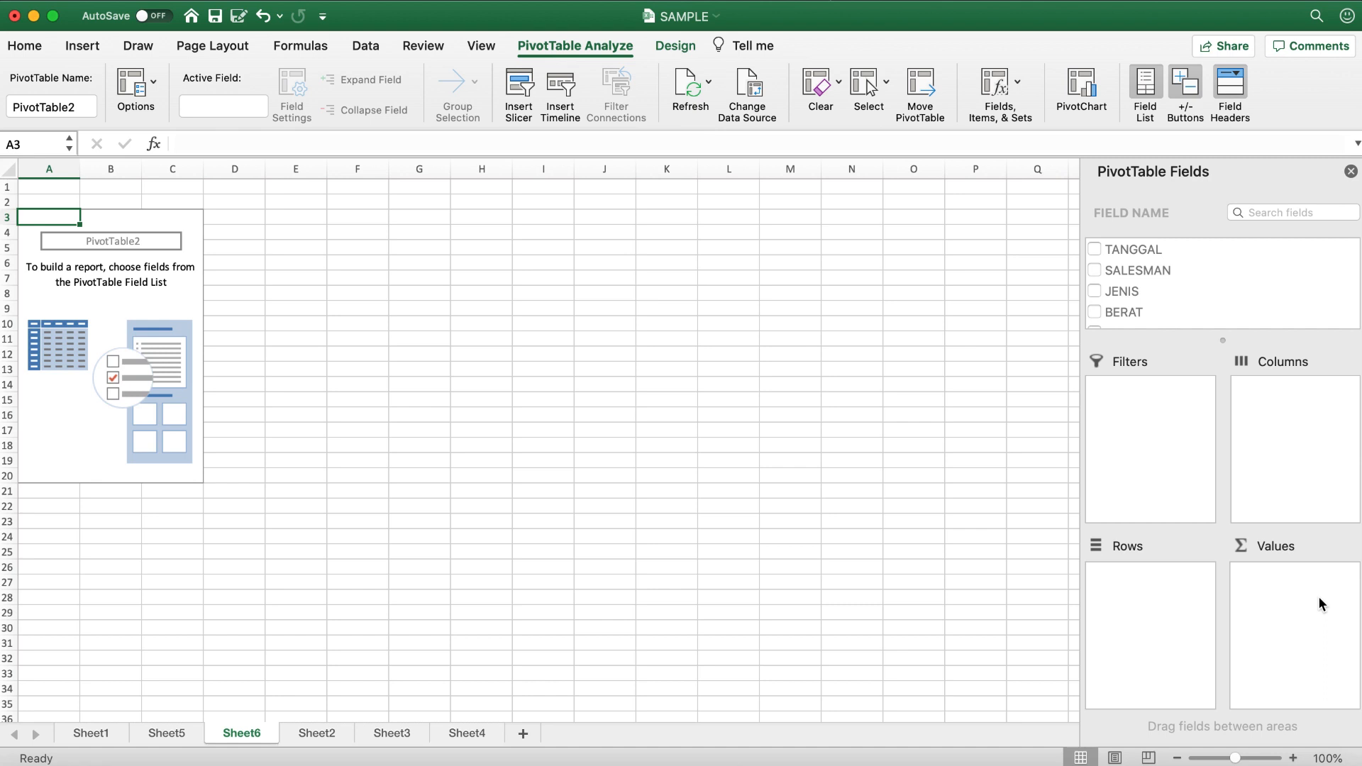
- Check the source data on Sheet2, and add the SALESMAN field to the Rows area of the PivotTable on Sheet6
click(317, 733)
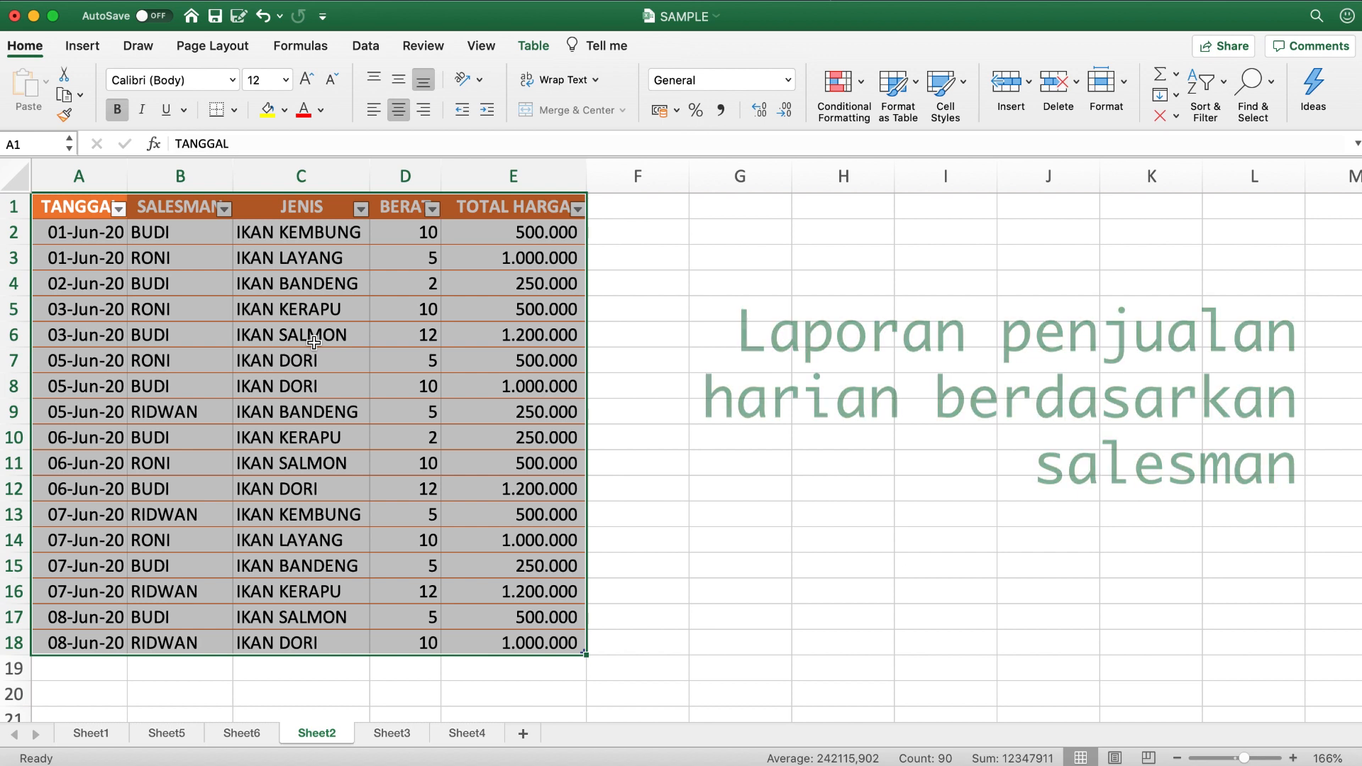
click(241, 734)
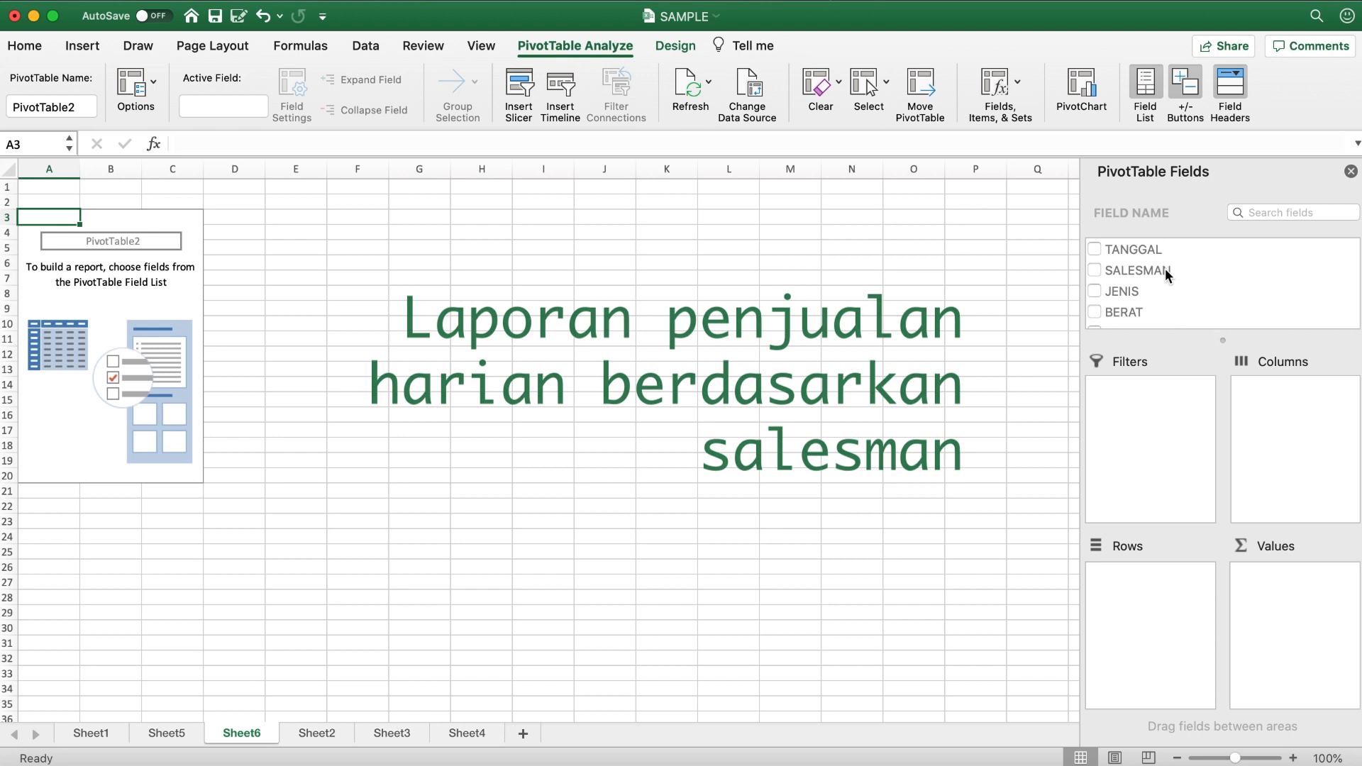
click(1142, 270)
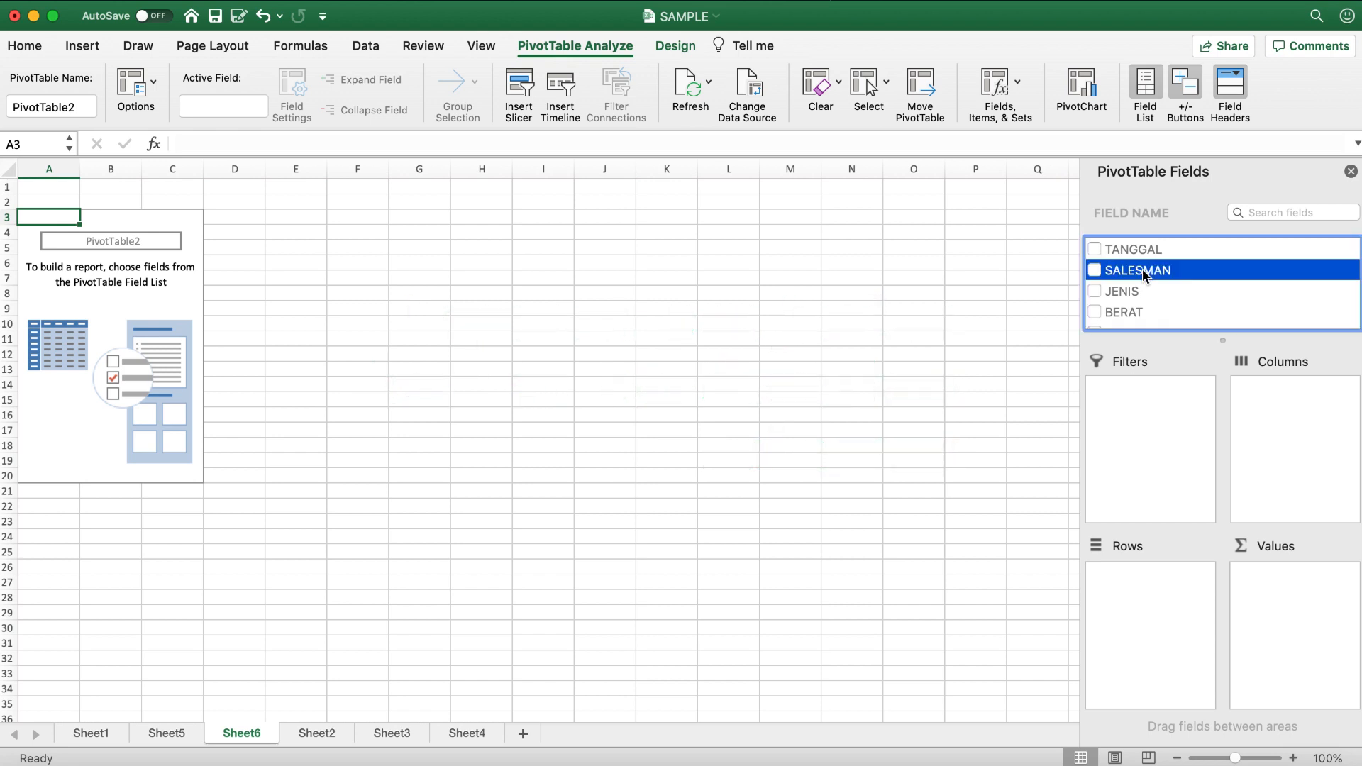
drag(1131, 274, 1147, 599)
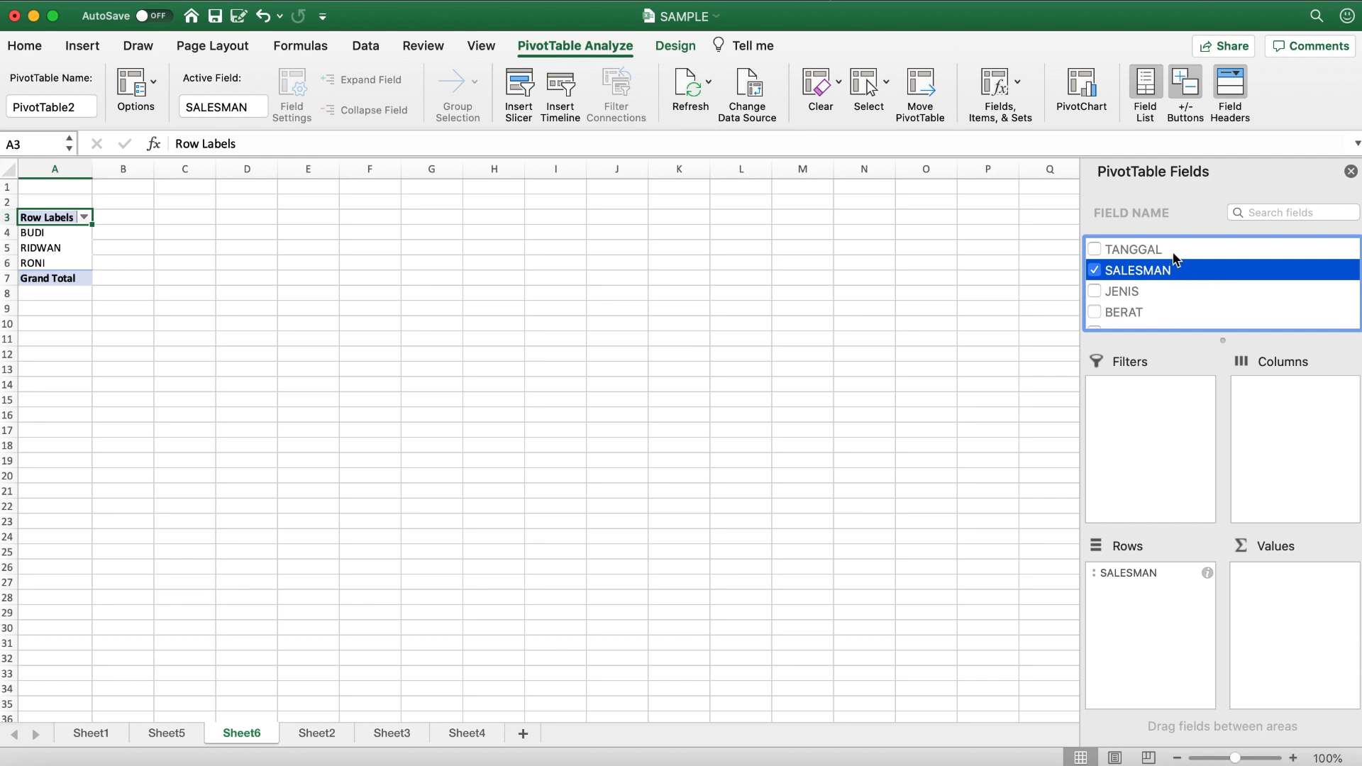
- Add the TANGGAL field to the Columns area and the TOTAL HARGA field to the Values area of the PivotTable
drag(1170, 252, 1273, 410)
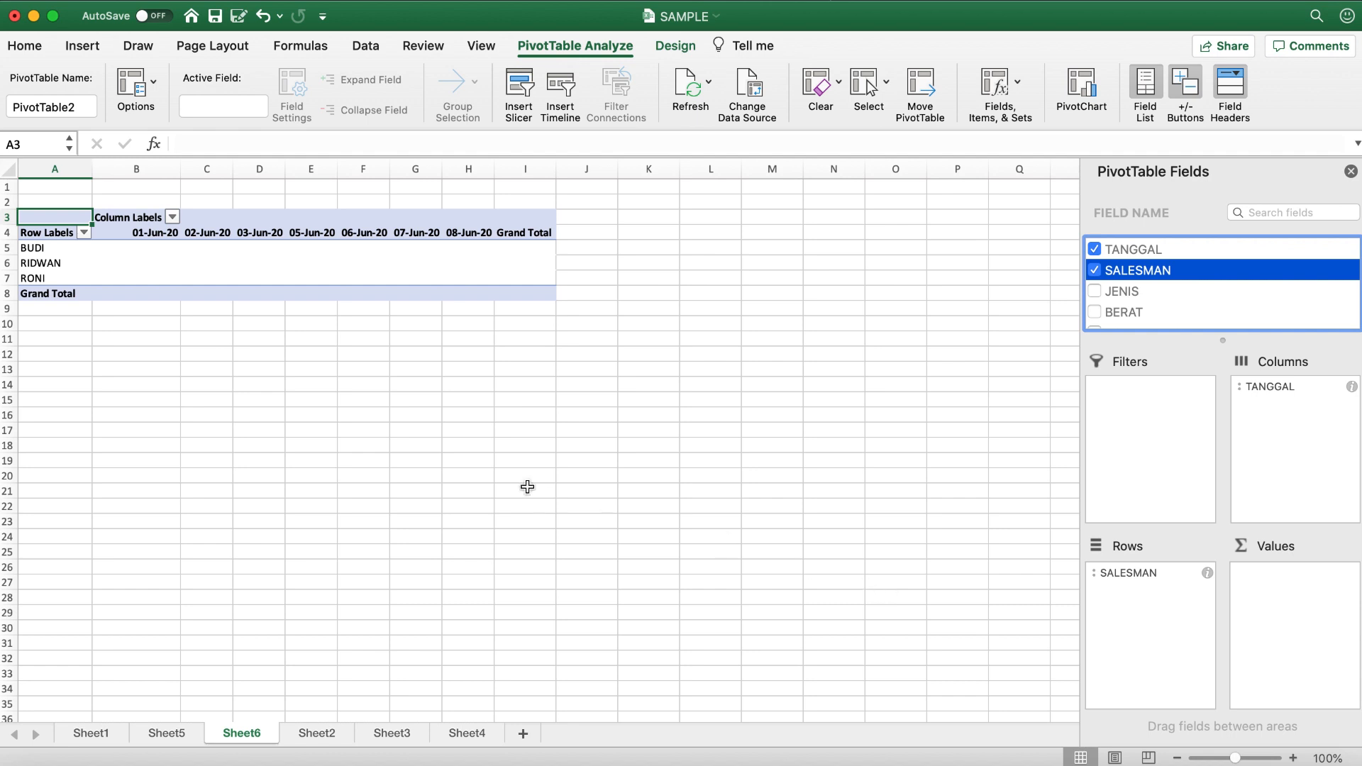
click(141, 252)
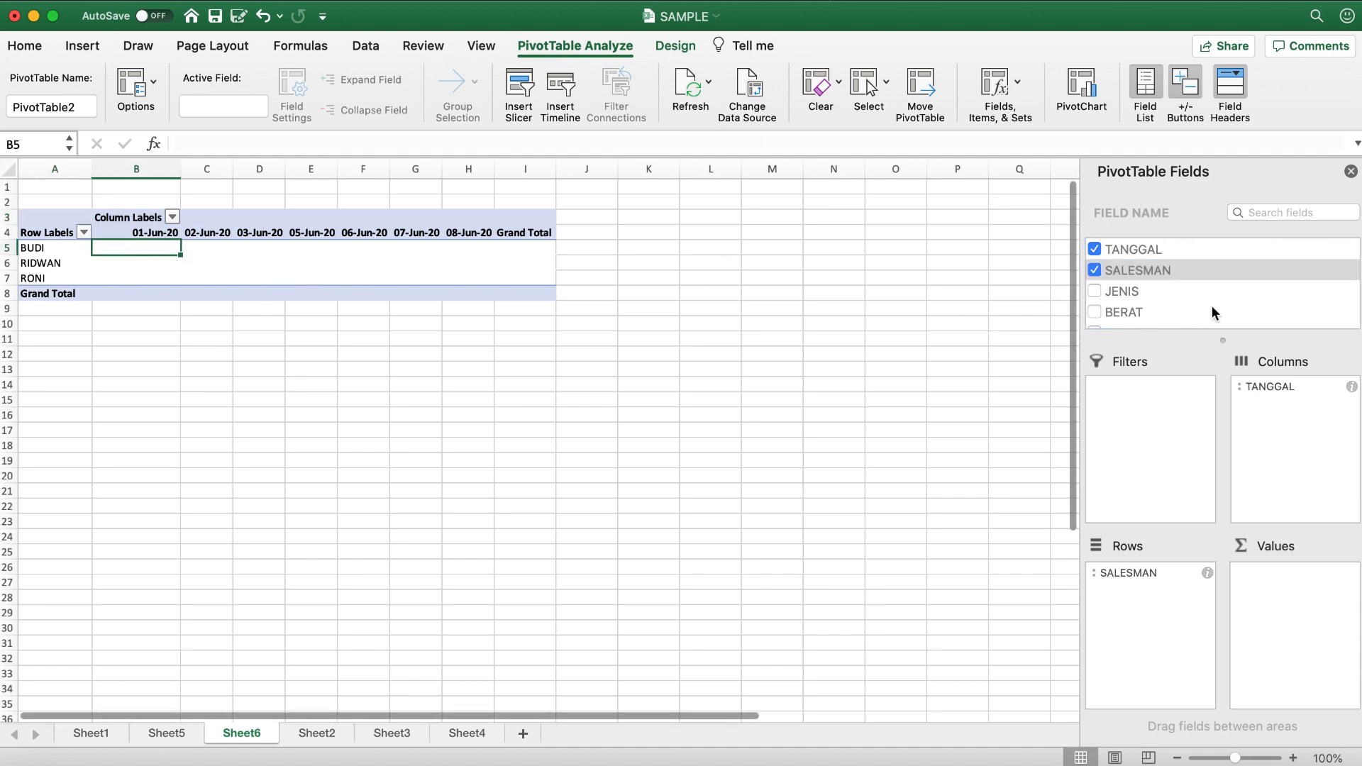
scroll(1212, 305, down, 2)
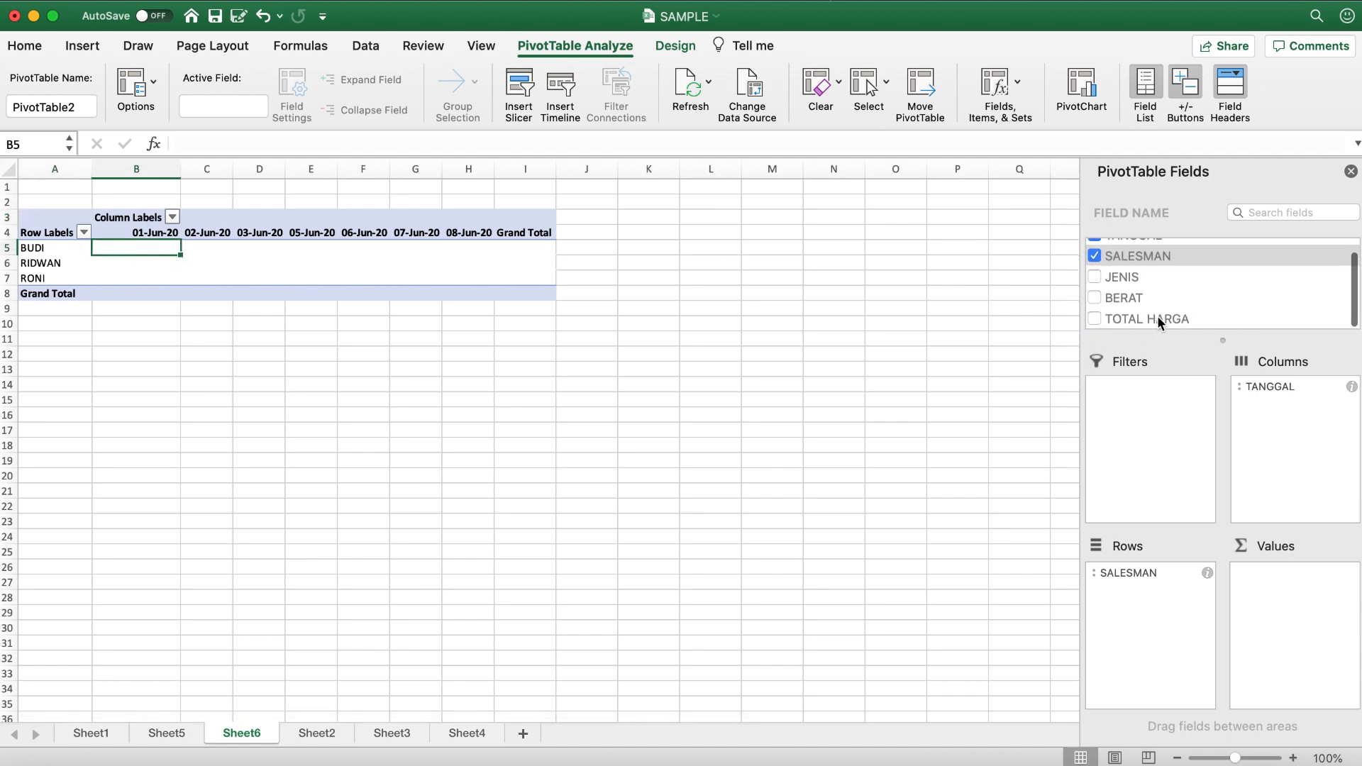
click(316, 733)
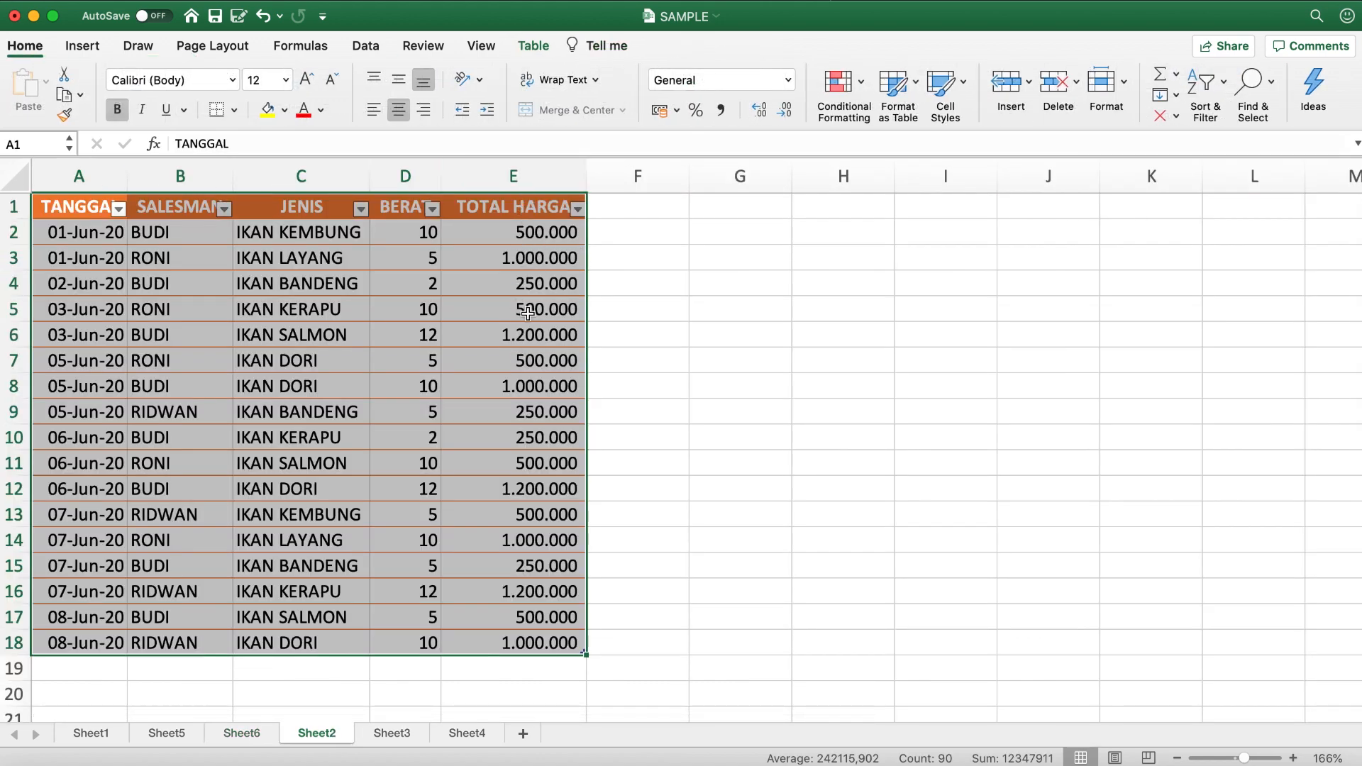
click(243, 733)
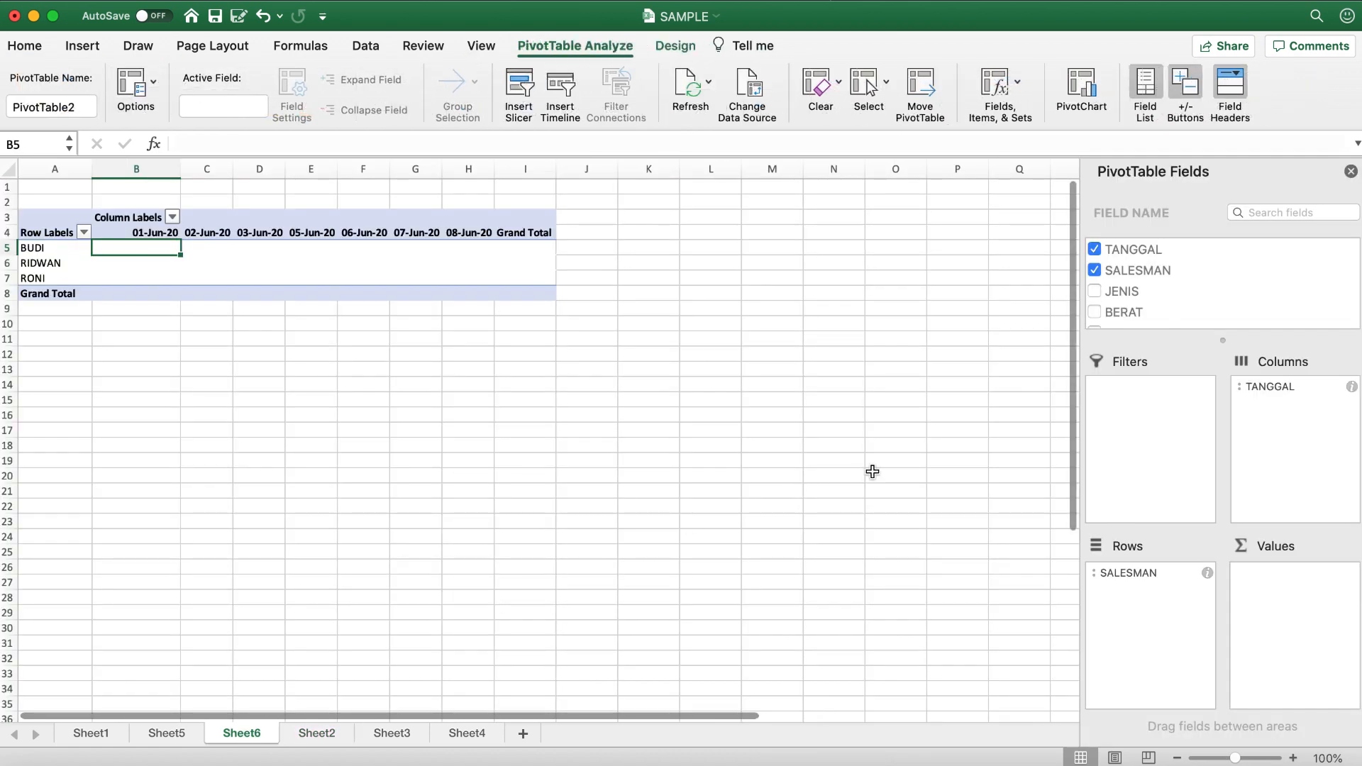
scroll(1206, 312, down, 2)
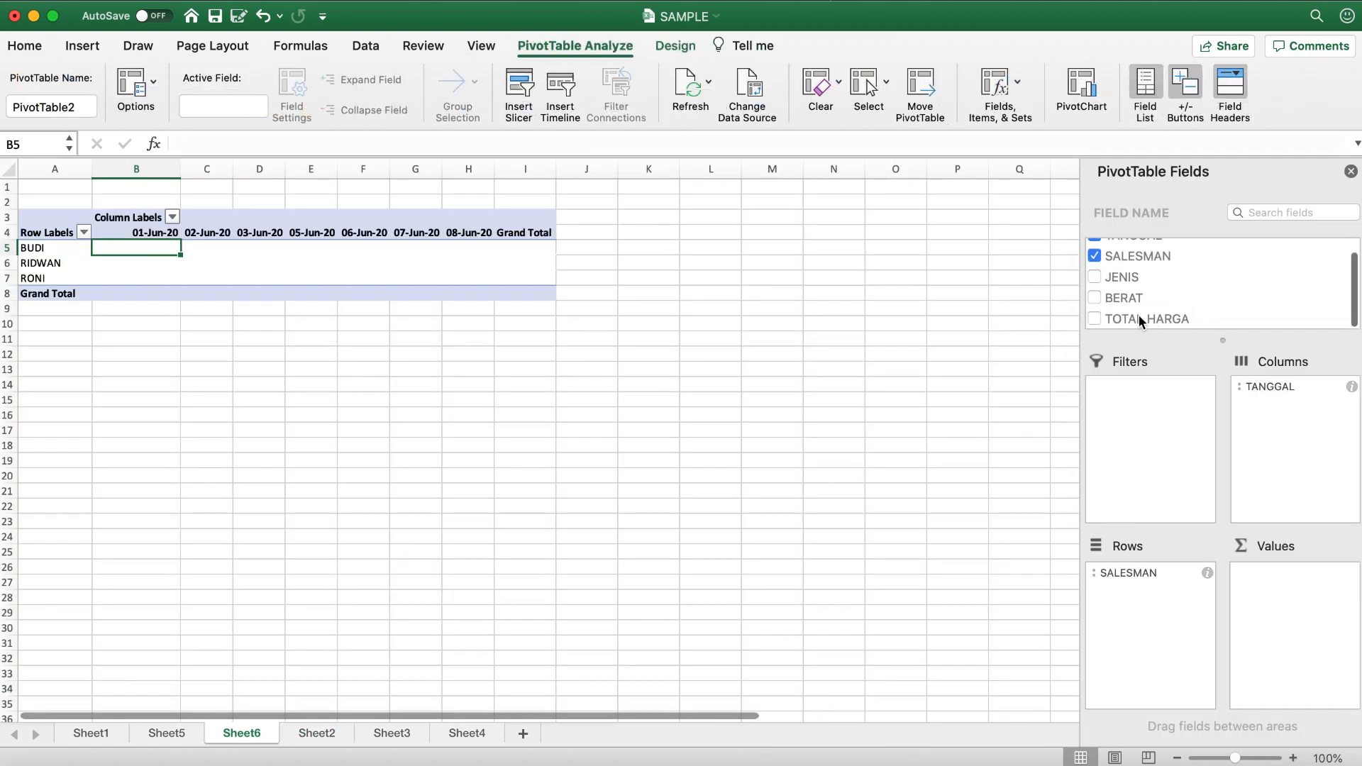
drag(1139, 315, 1278, 573)
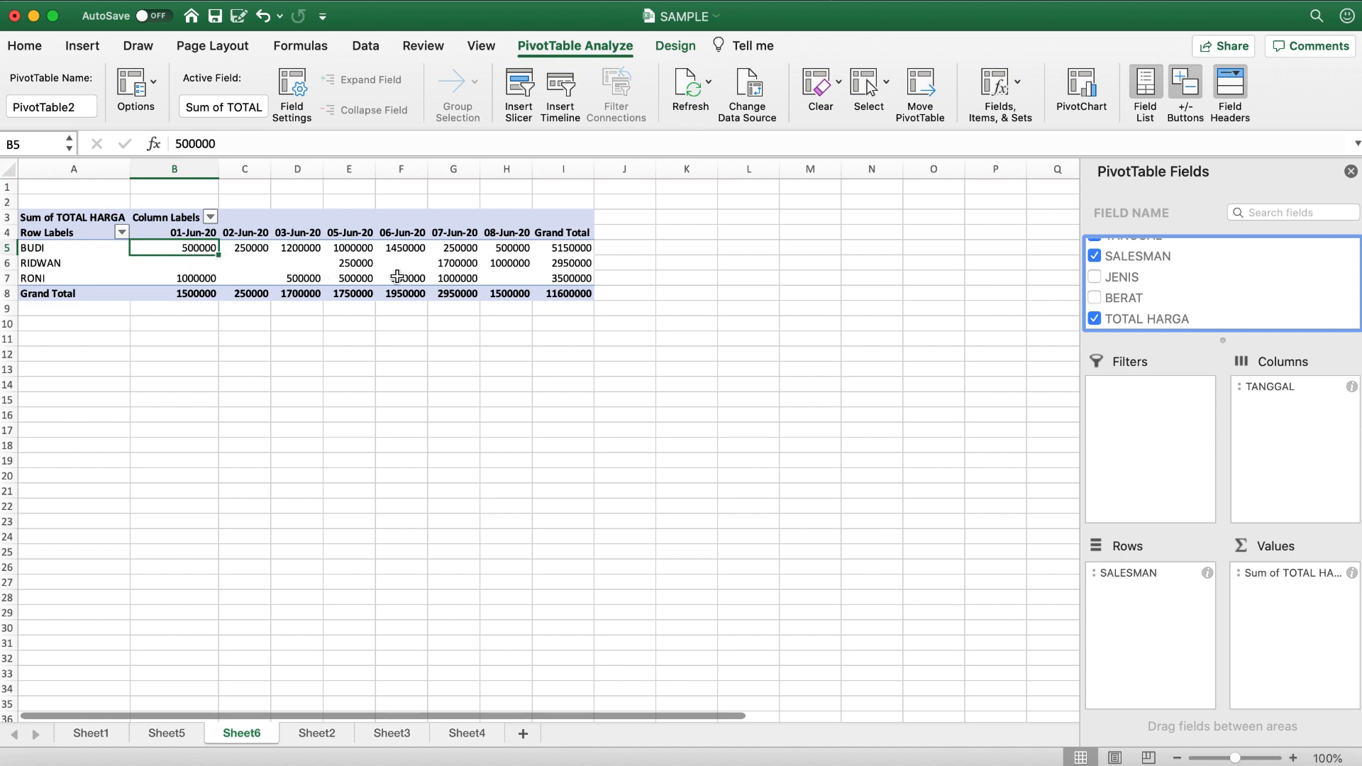
- Format the PivotTable values in B5:I8 with Comma Style and no decimals
shift+click(576, 293)
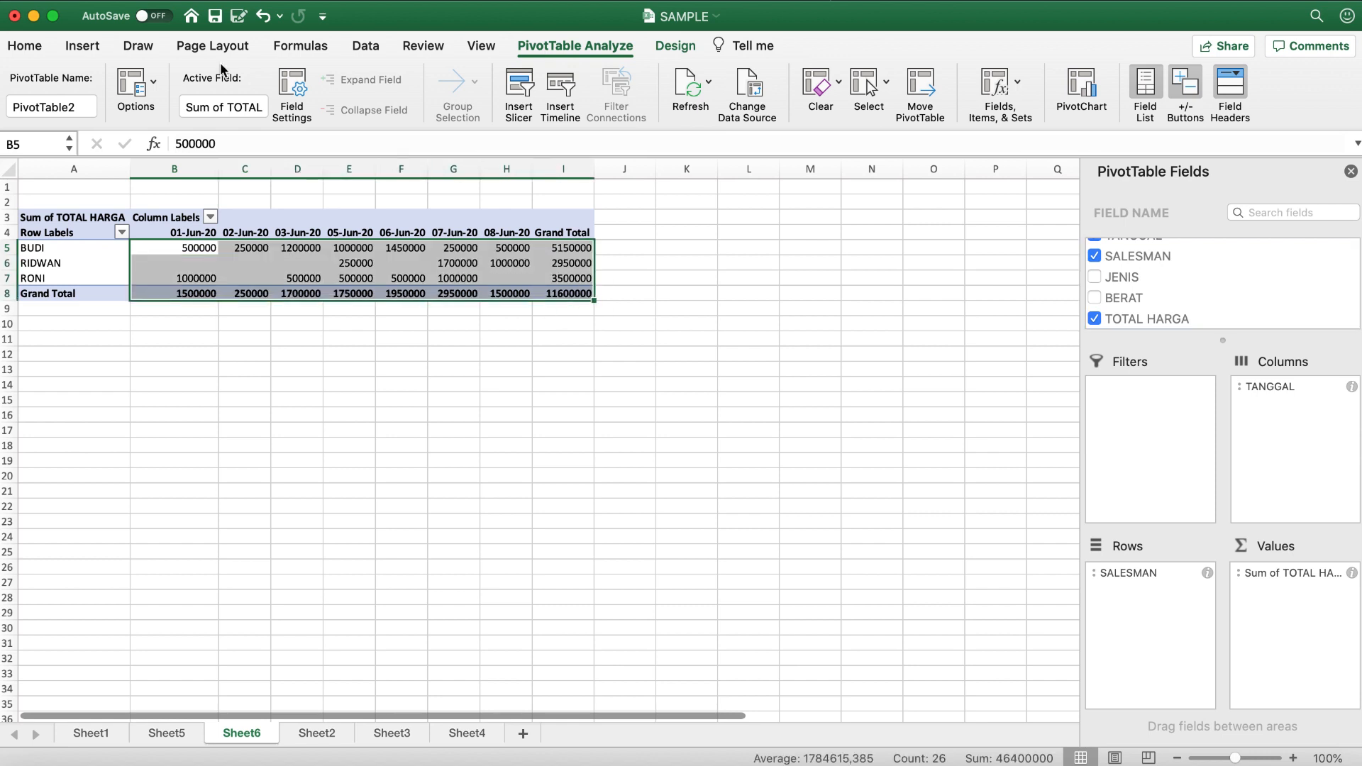
click(25, 54)
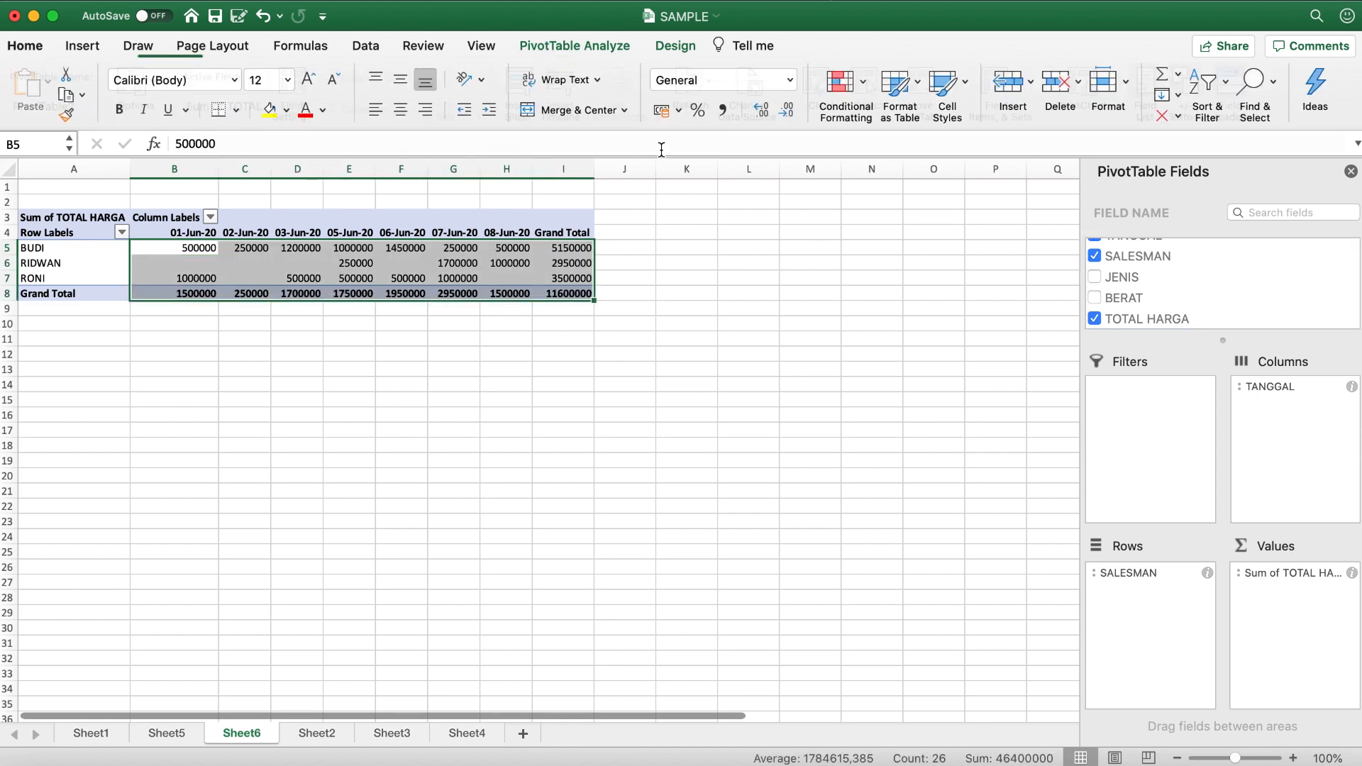
click(727, 116)
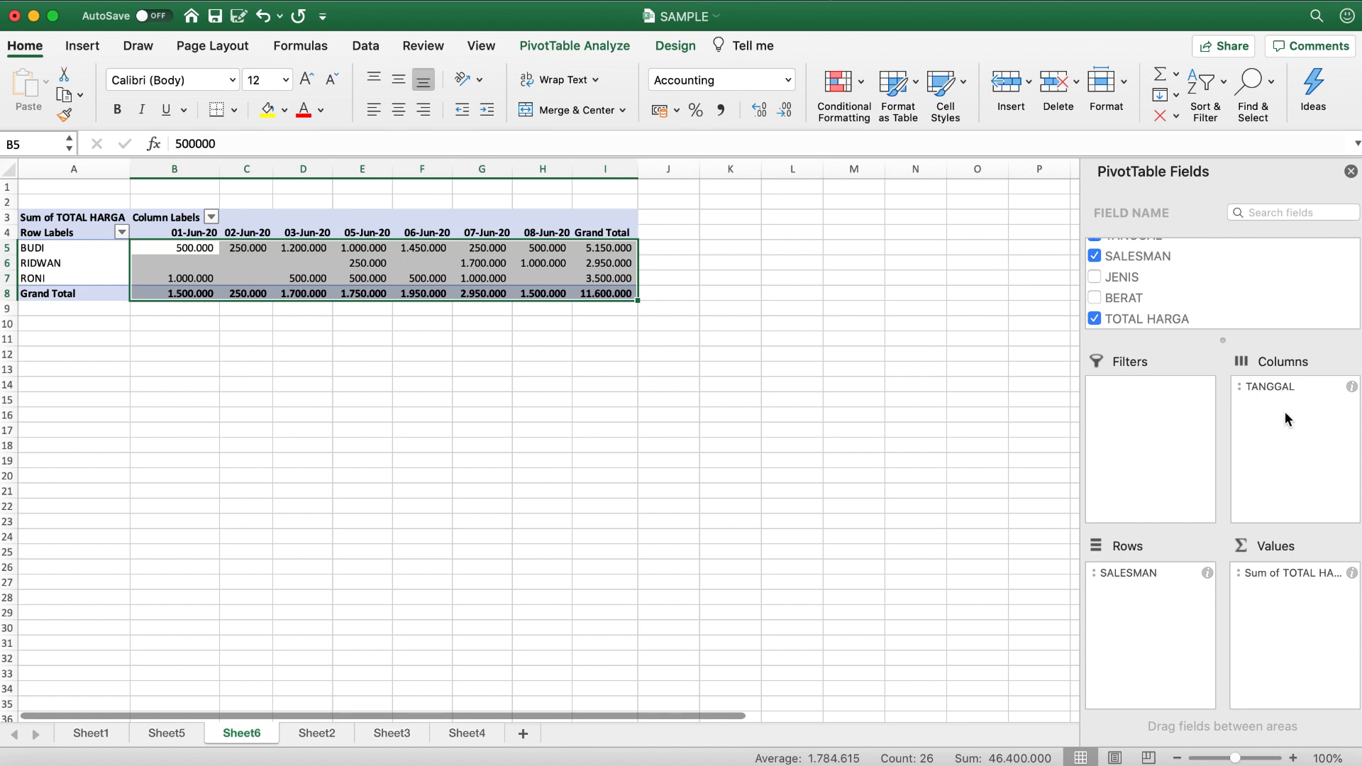
- Replace SALESMAN with JENIS in the Rows area and TOTAL HARGA with BERAT in the Values area
drag(1147, 574, 955, 575)
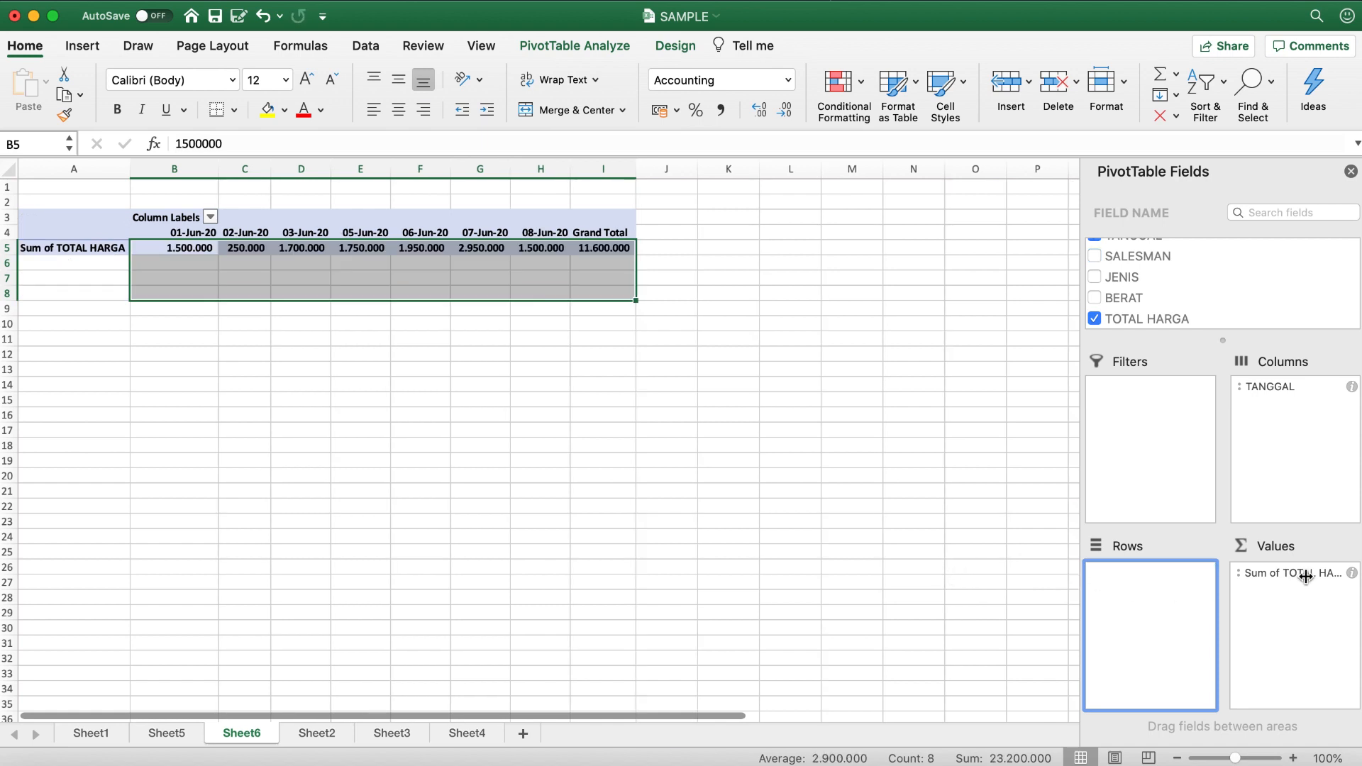
drag(1305, 576, 985, 586)
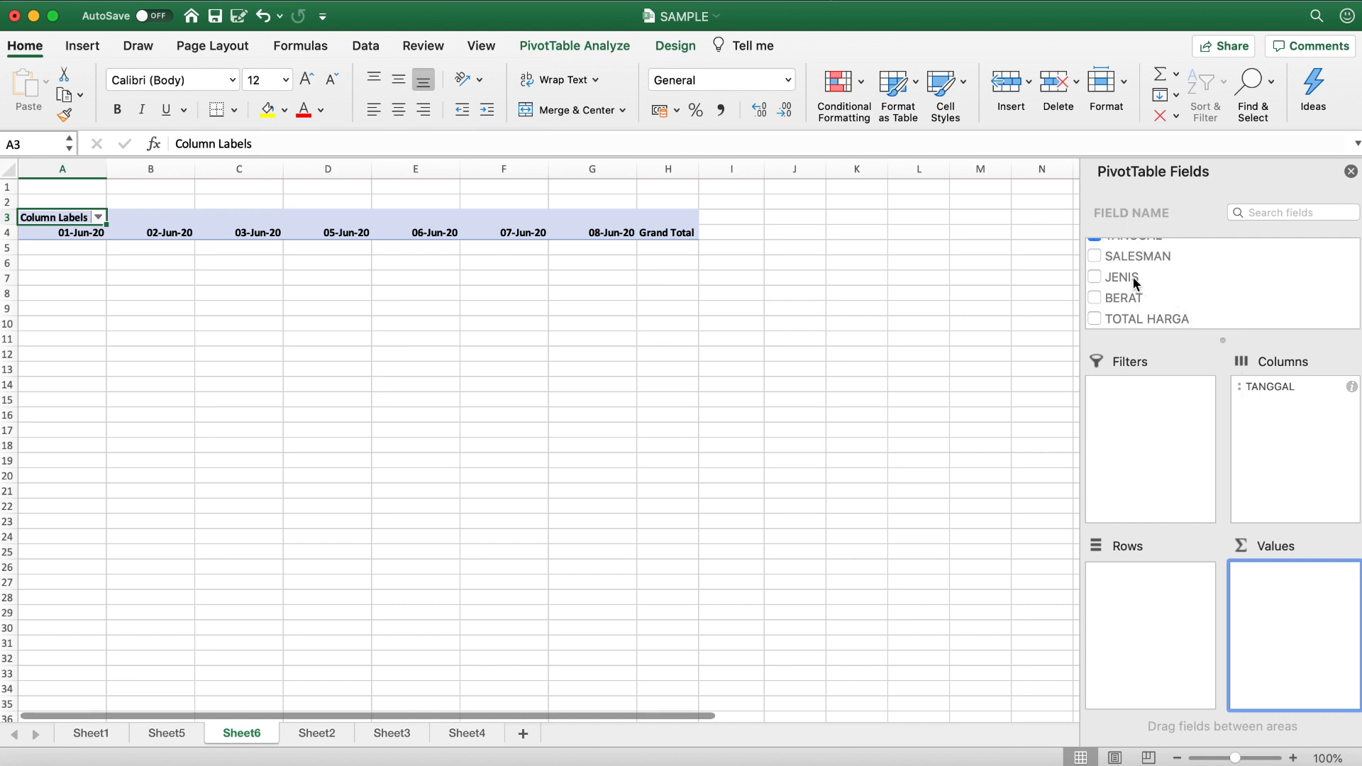
click(1109, 276)
drag(1138, 275, 1141, 592)
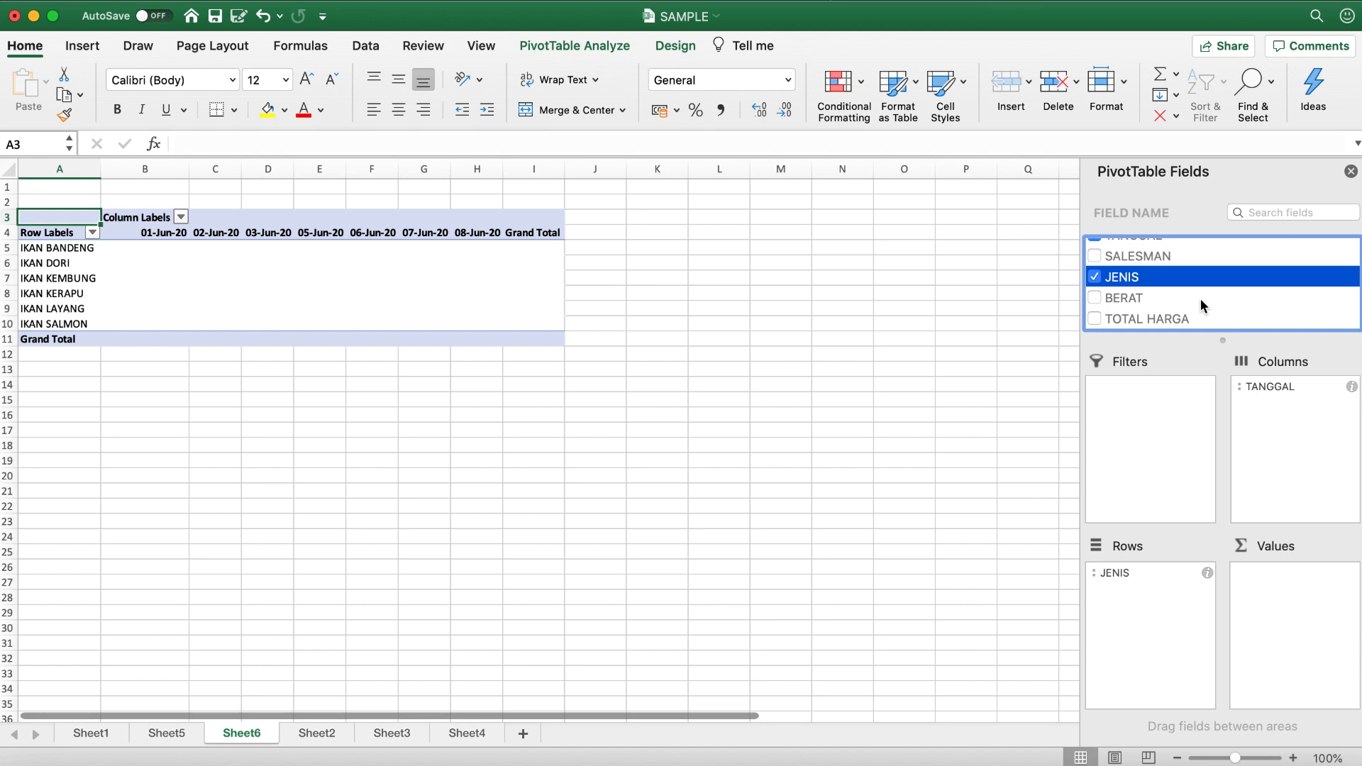
click(1174, 298)
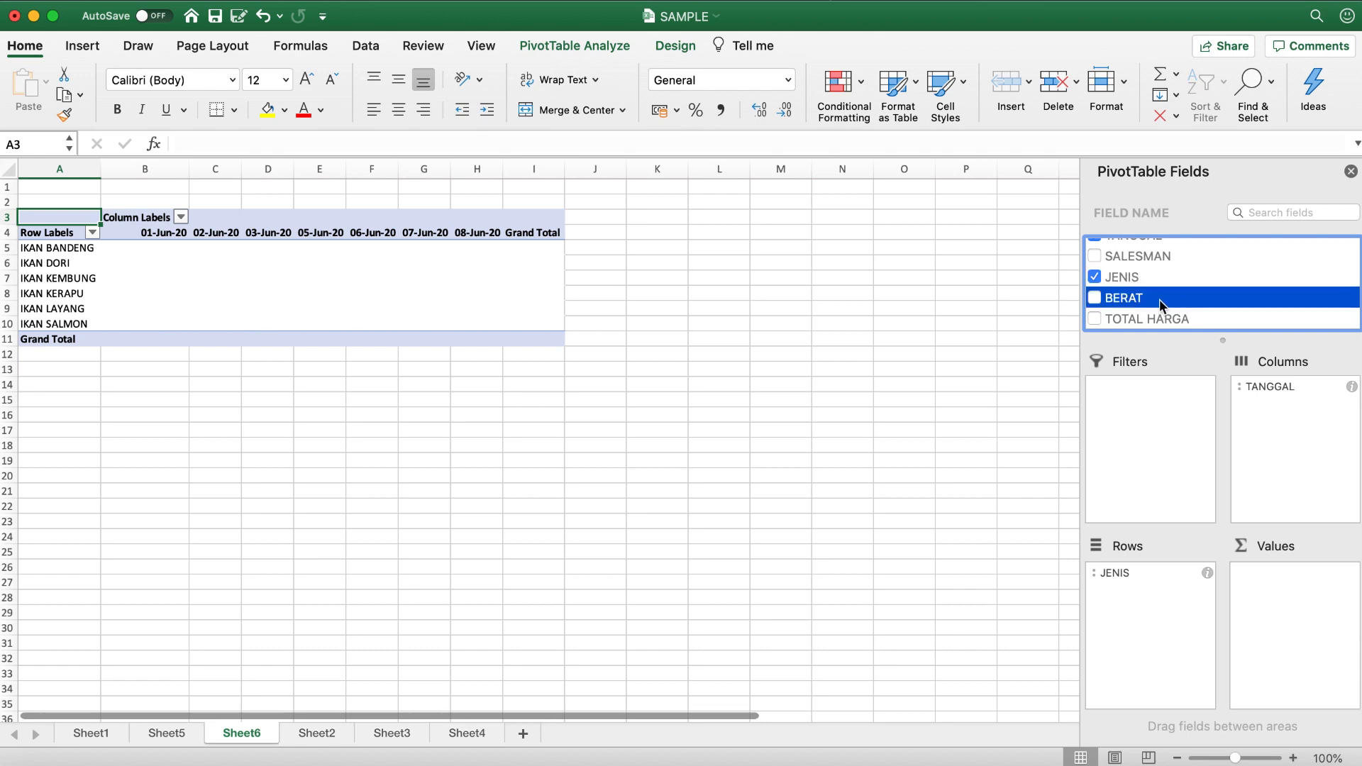
drag(1159, 299, 1310, 602)
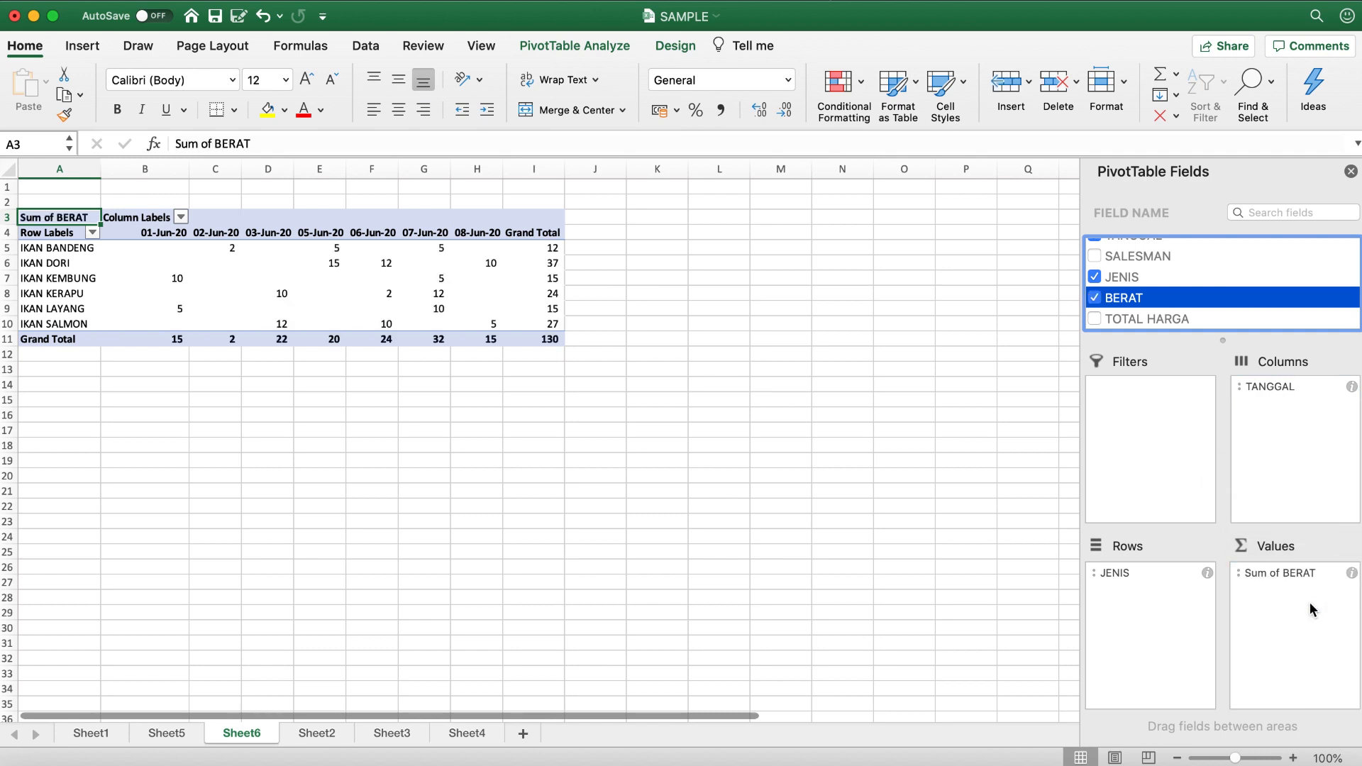
- Check the daily BERAT values in the IKAN BANDENG row of the PivotTable
click(83, 250)
click(232, 245)
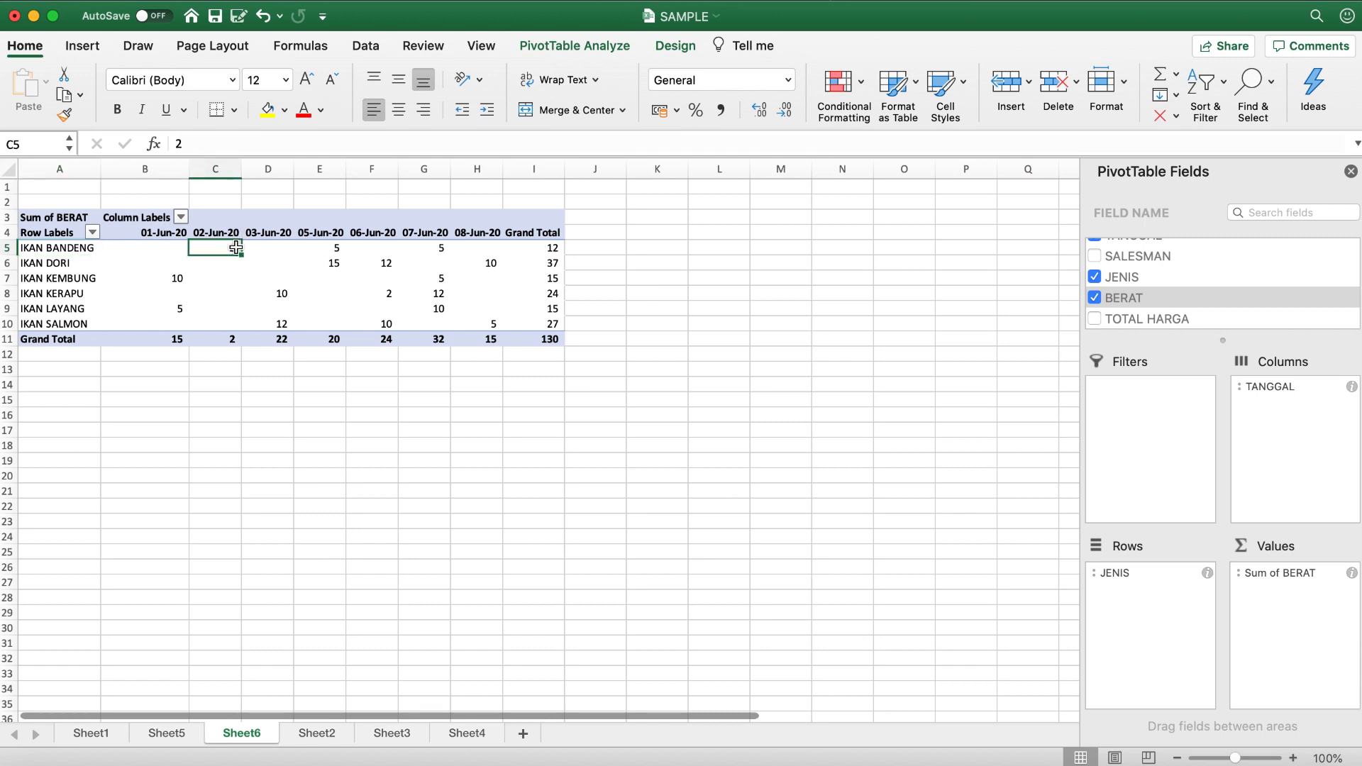
click(351, 250)
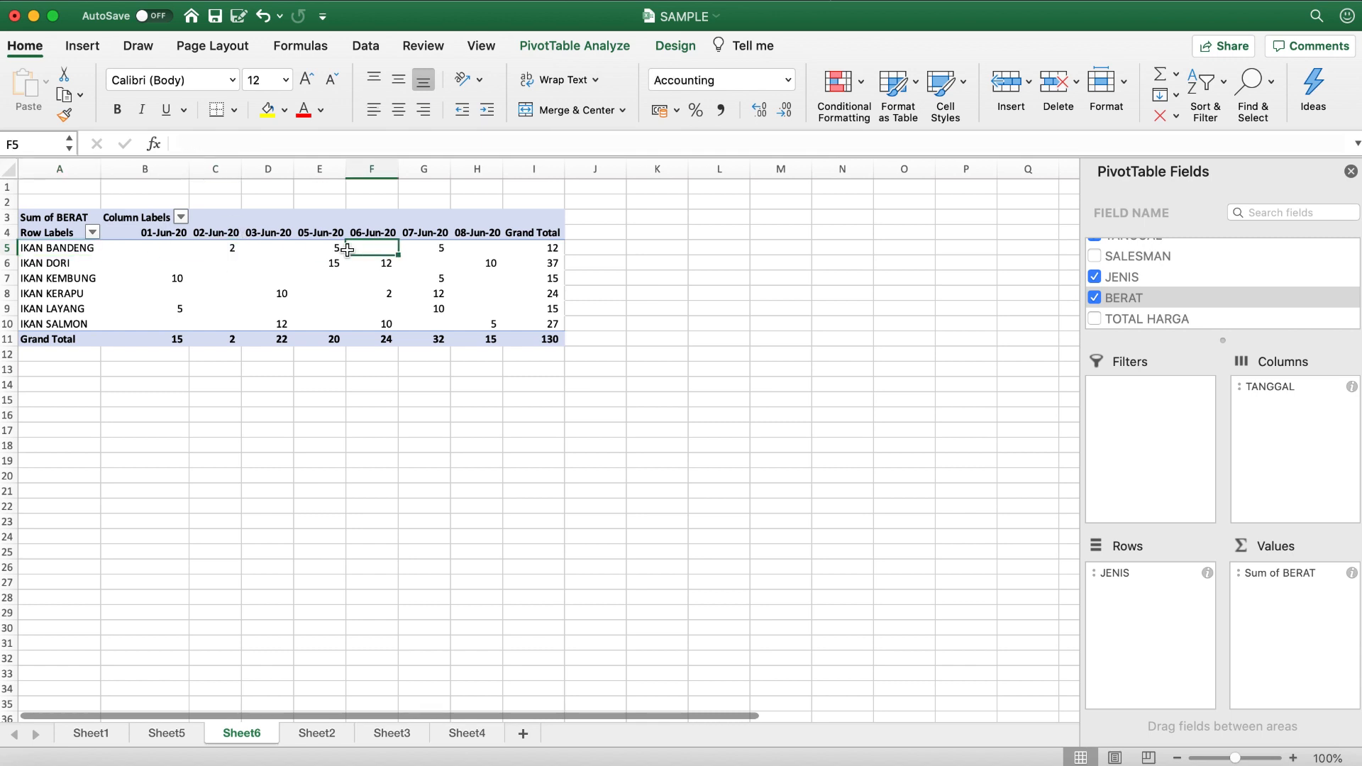
click(326, 249)
click(444, 247)
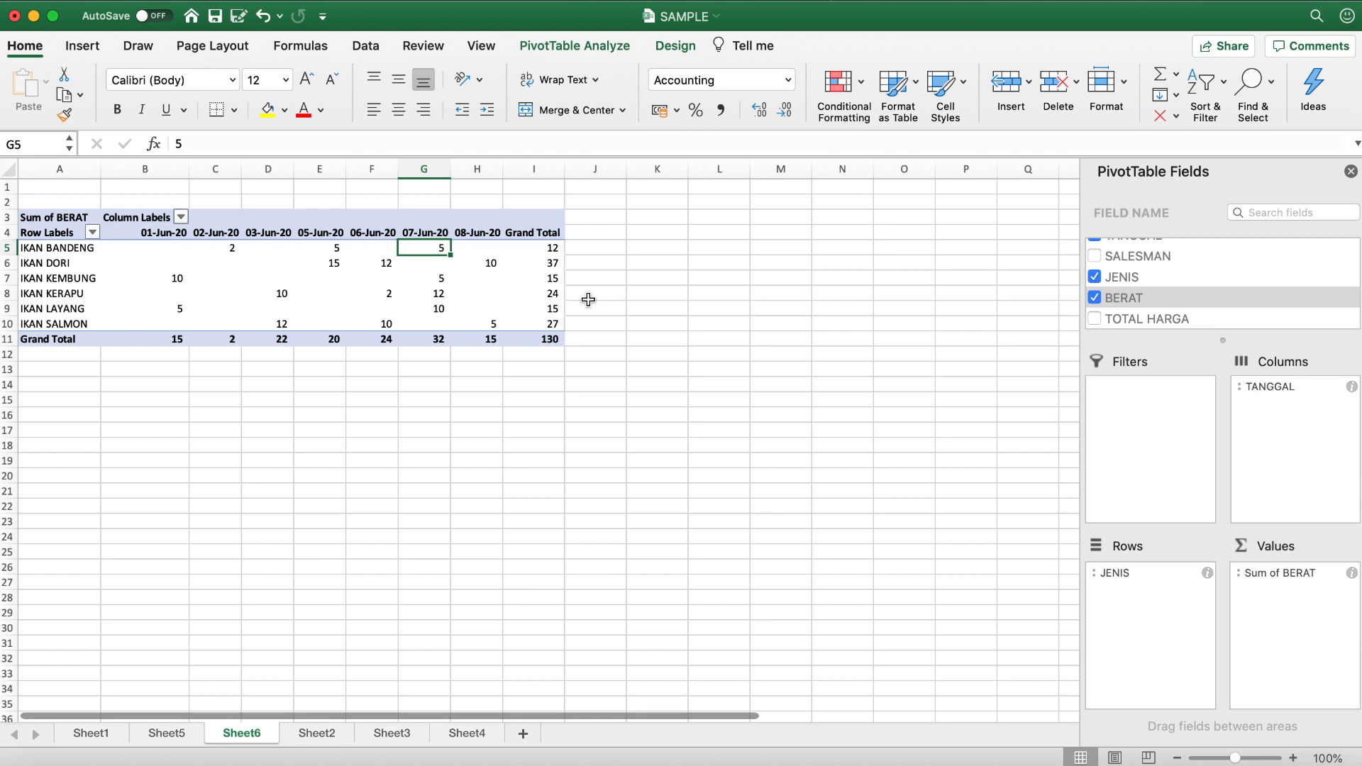
- Try a 2-D clustered column chart of A4:H10, enlarged and placed below the PivotTable, and delete it
drag(59, 237, 499, 325)
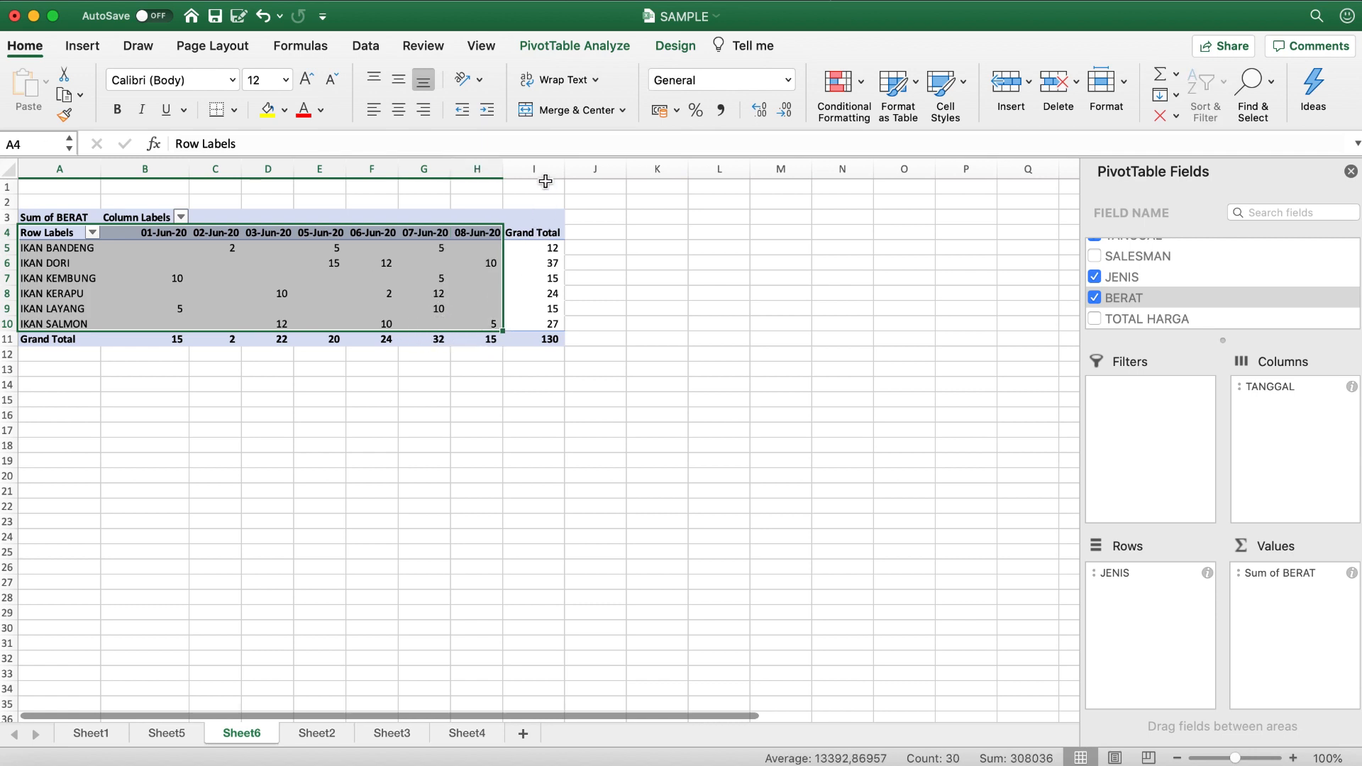
click(83, 46)
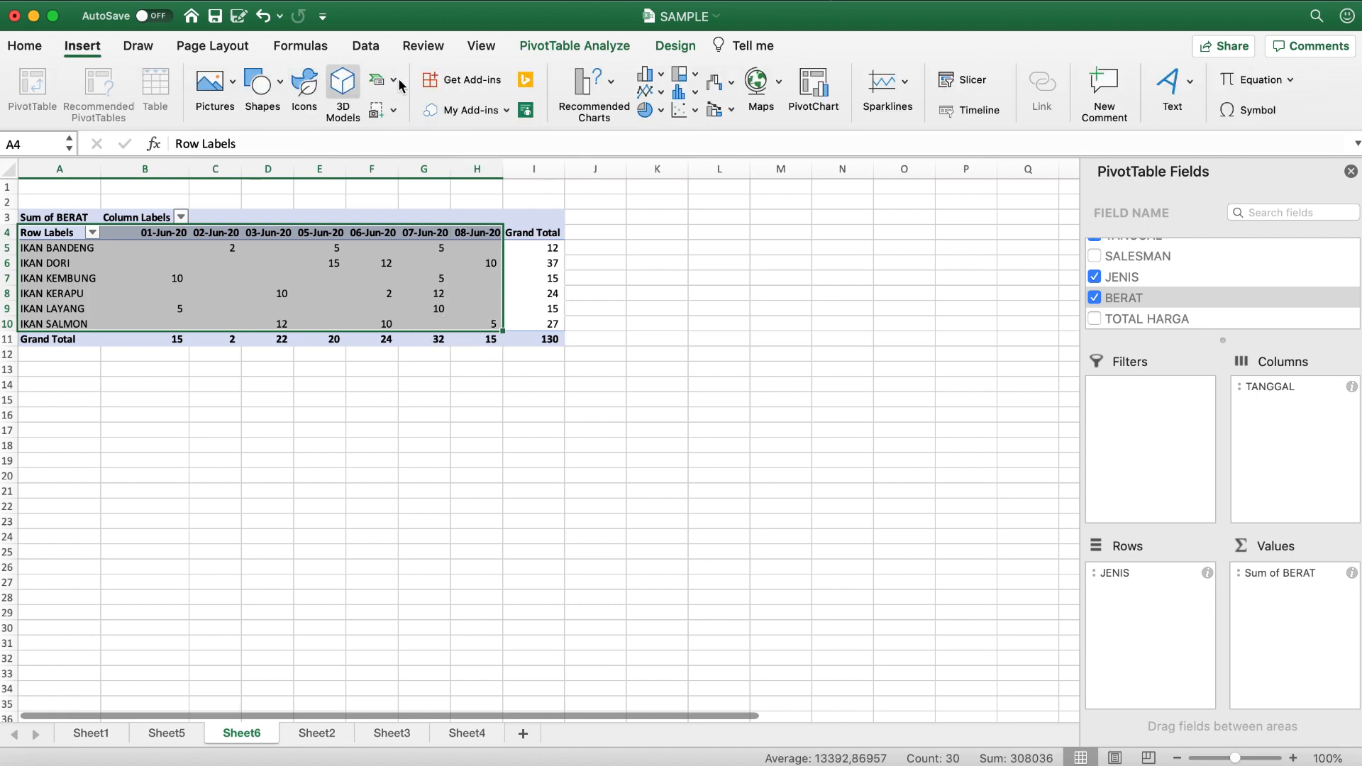
click(657, 80)
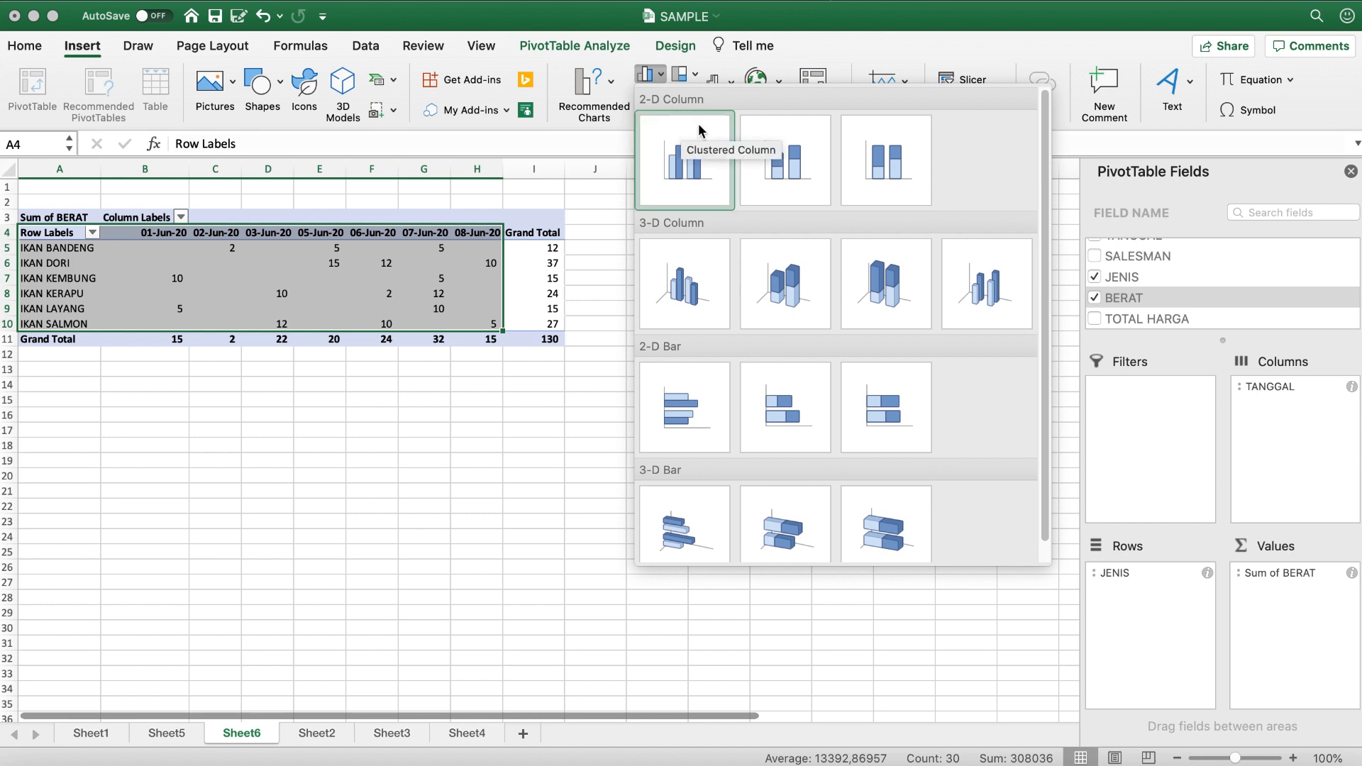
click(693, 161)
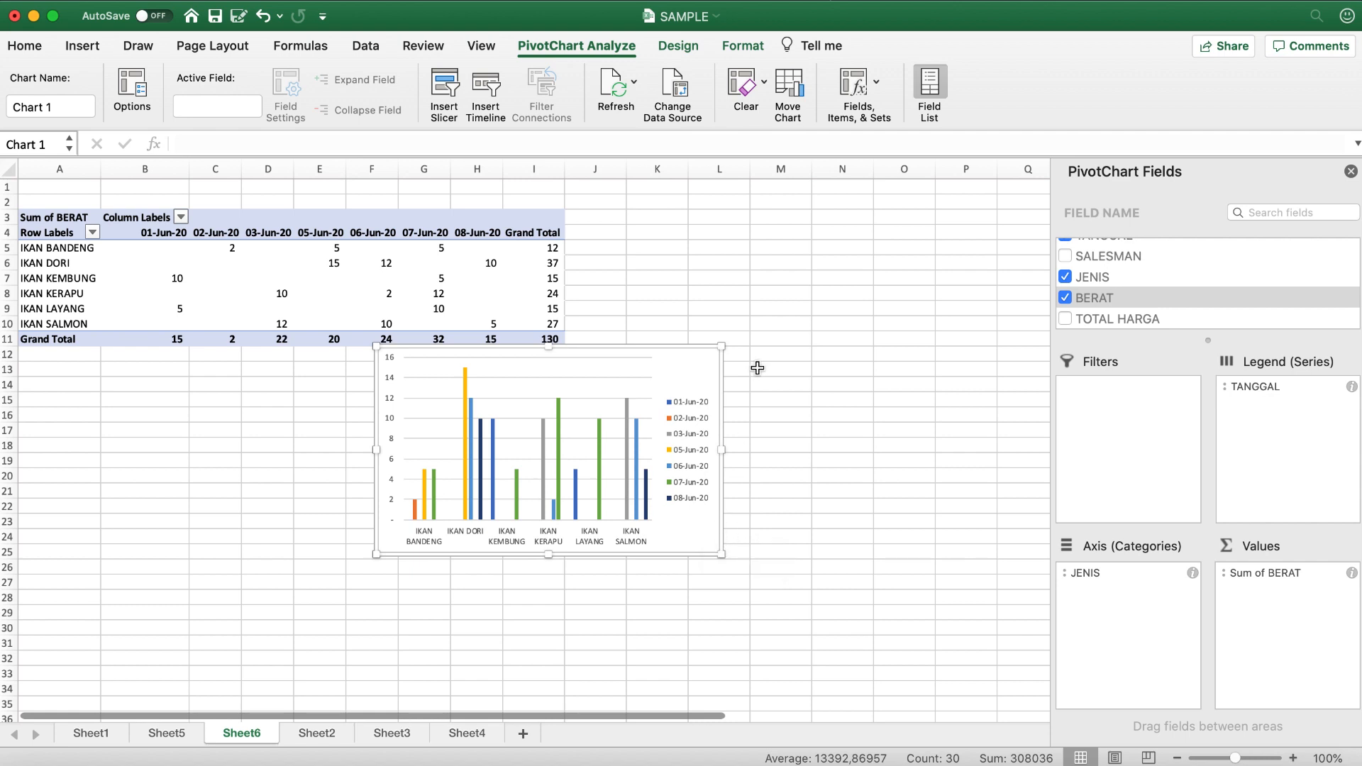
drag(722, 346, 457, 394)
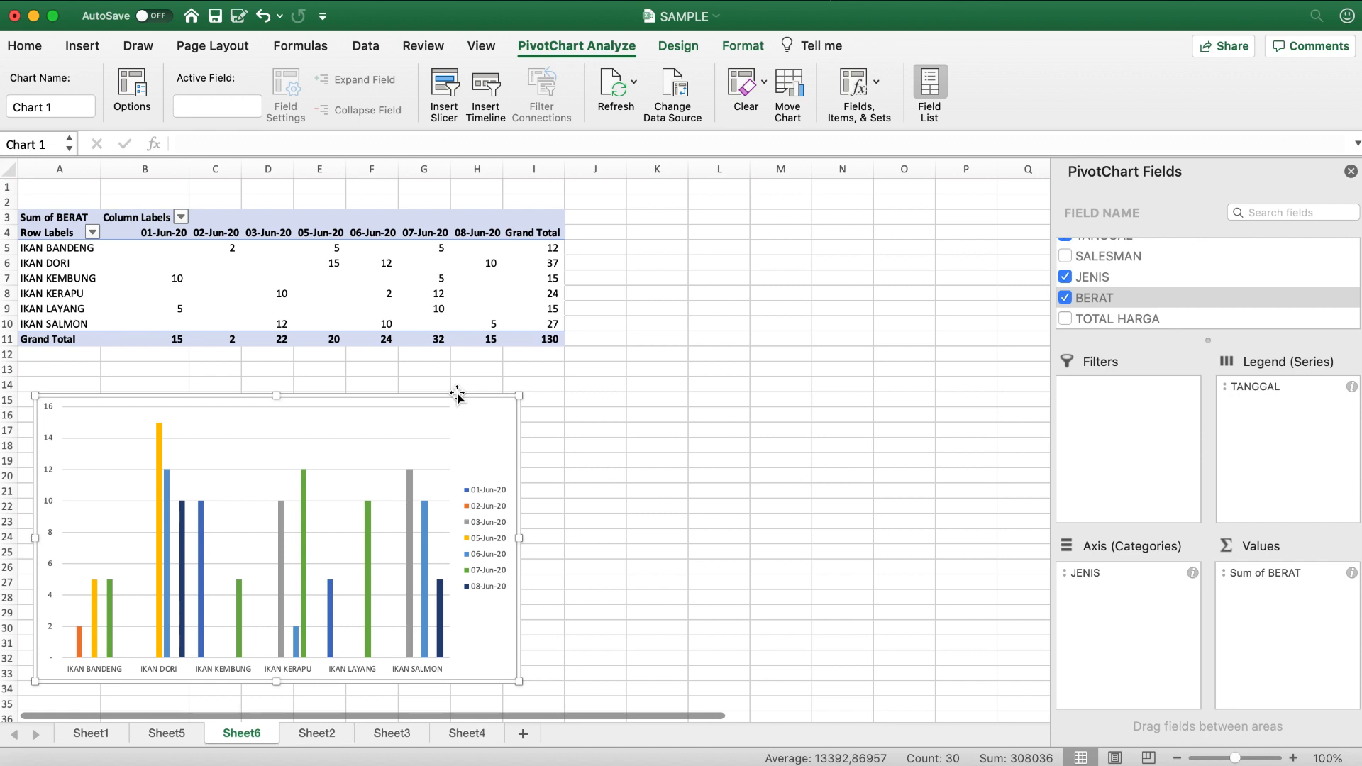
key(Delete)
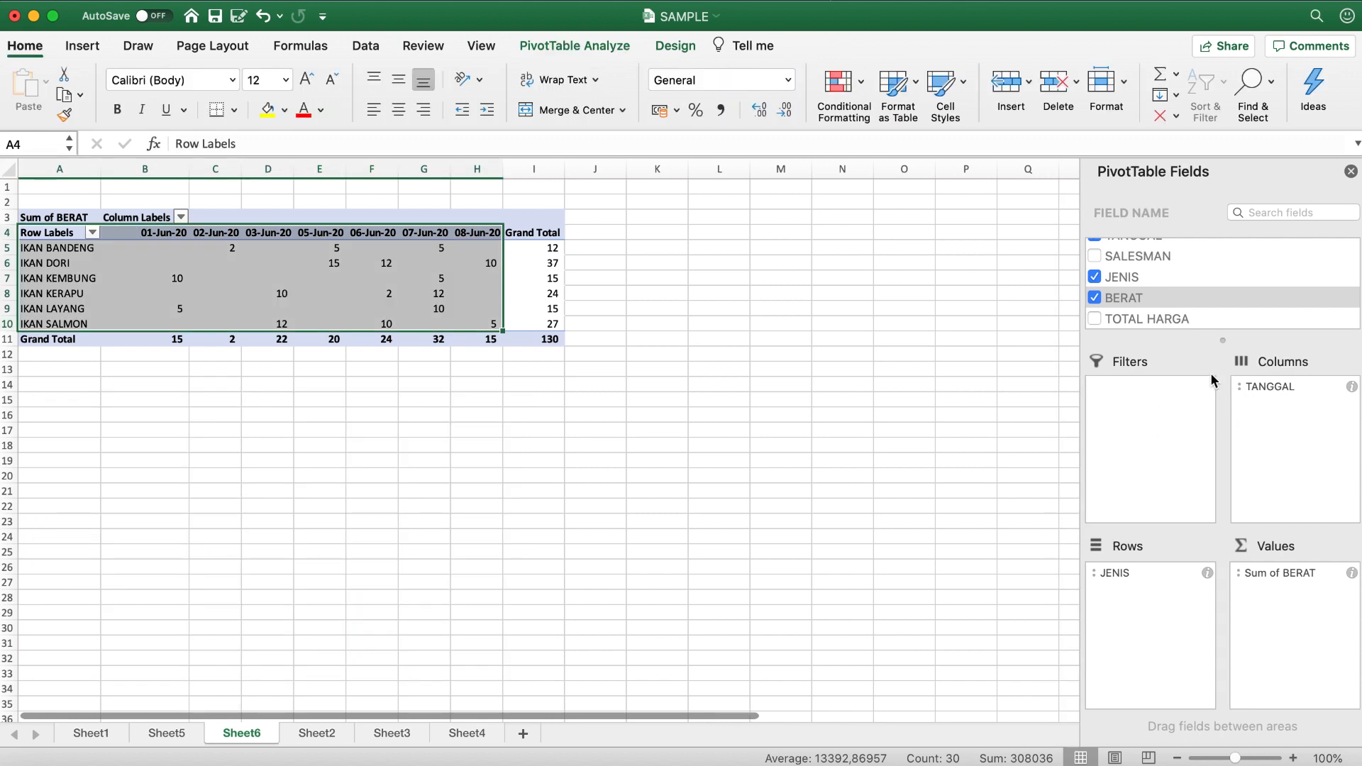
- Add the SALESMAN field to the Filters area and filter the report to only the first salesman in the list
scroll(1212, 277, up, 2)
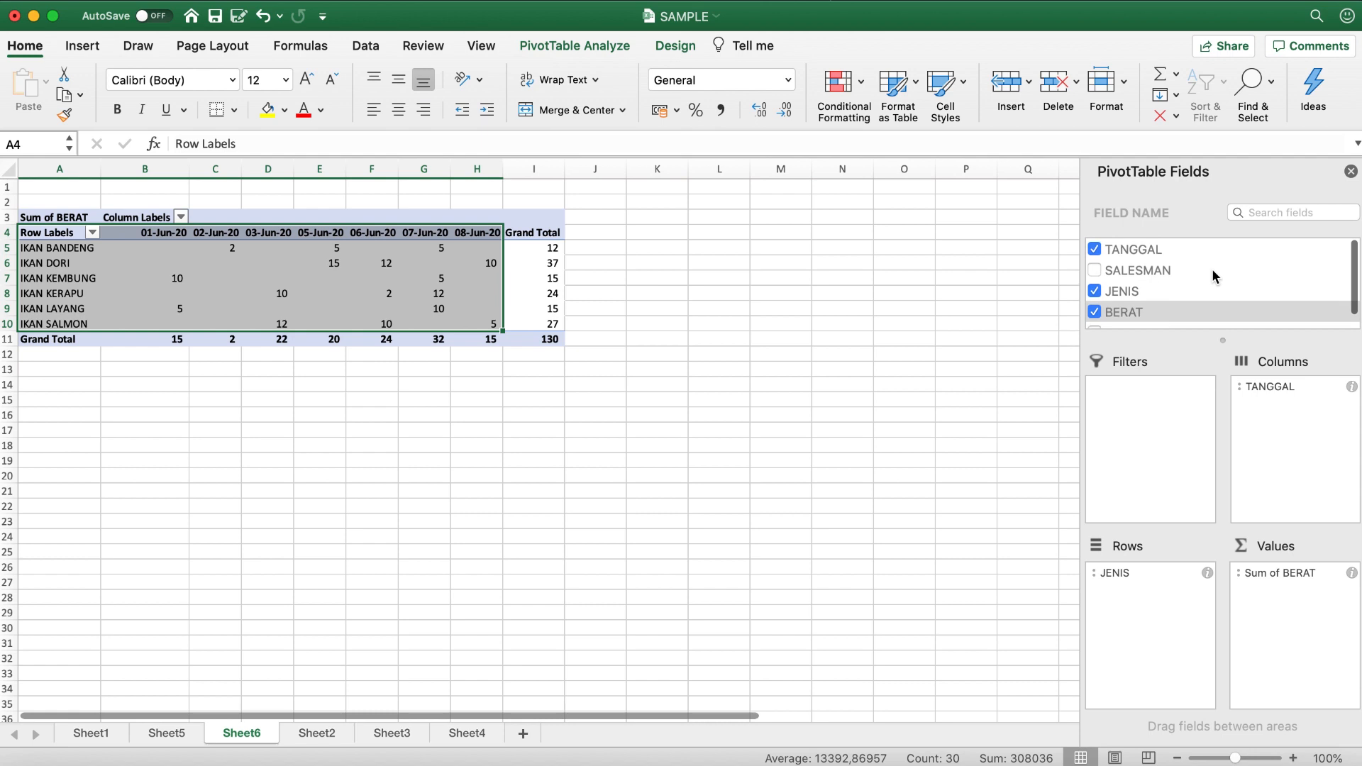
click(1120, 278)
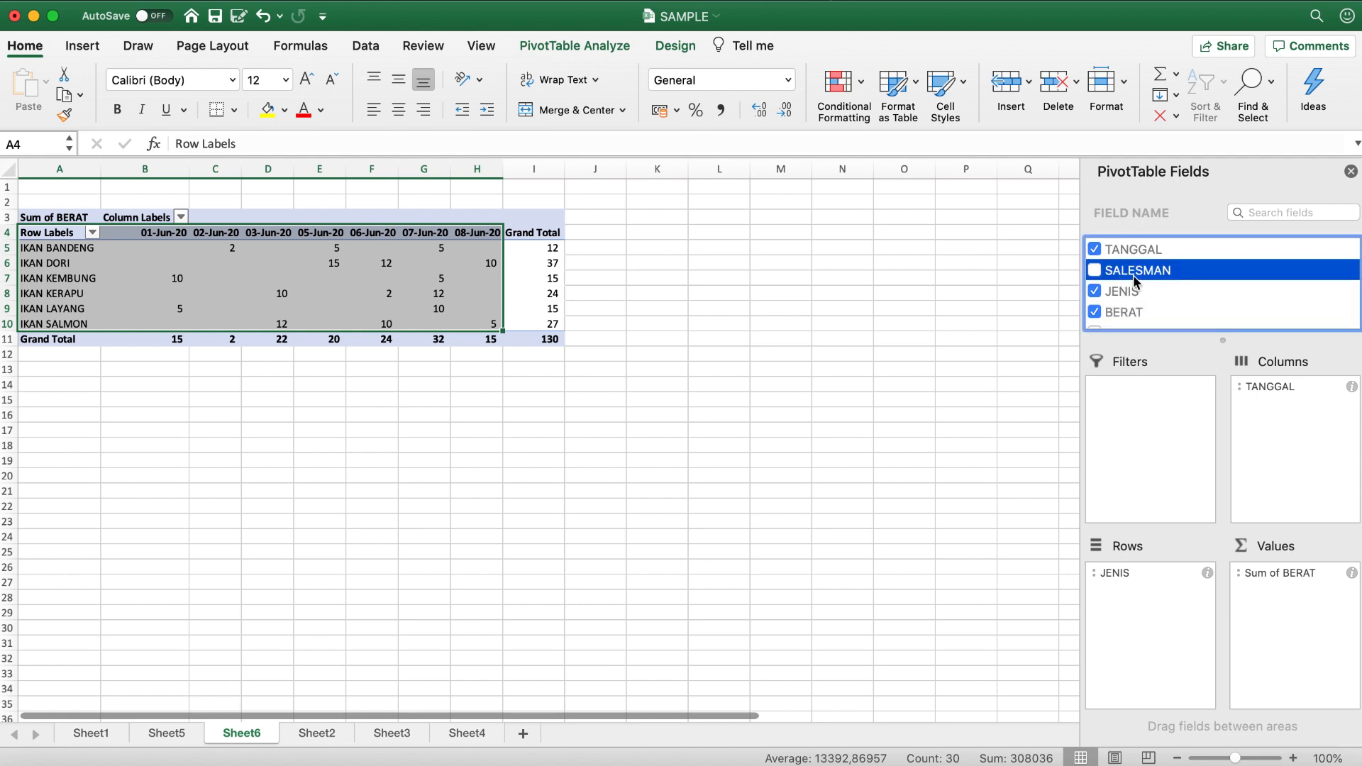
drag(1133, 274, 1132, 394)
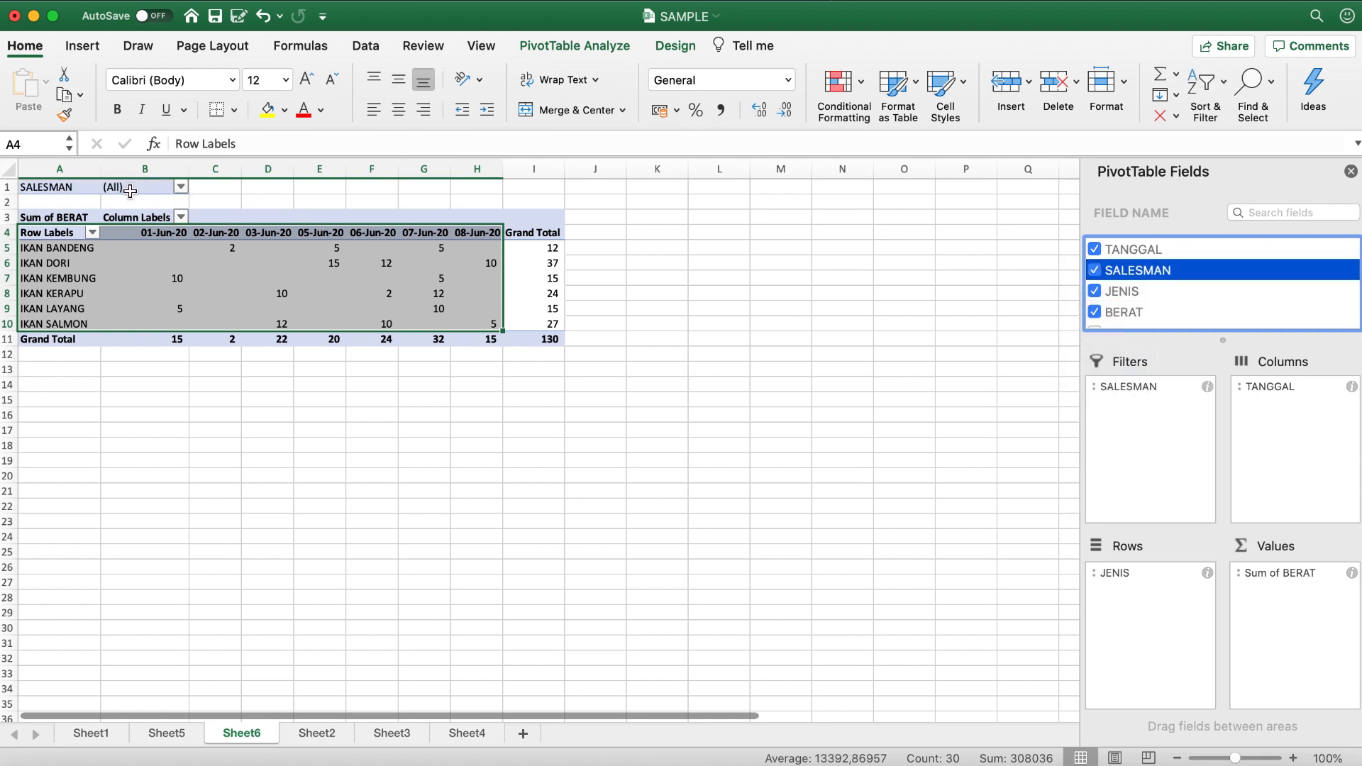
click(183, 186)
click(234, 263)
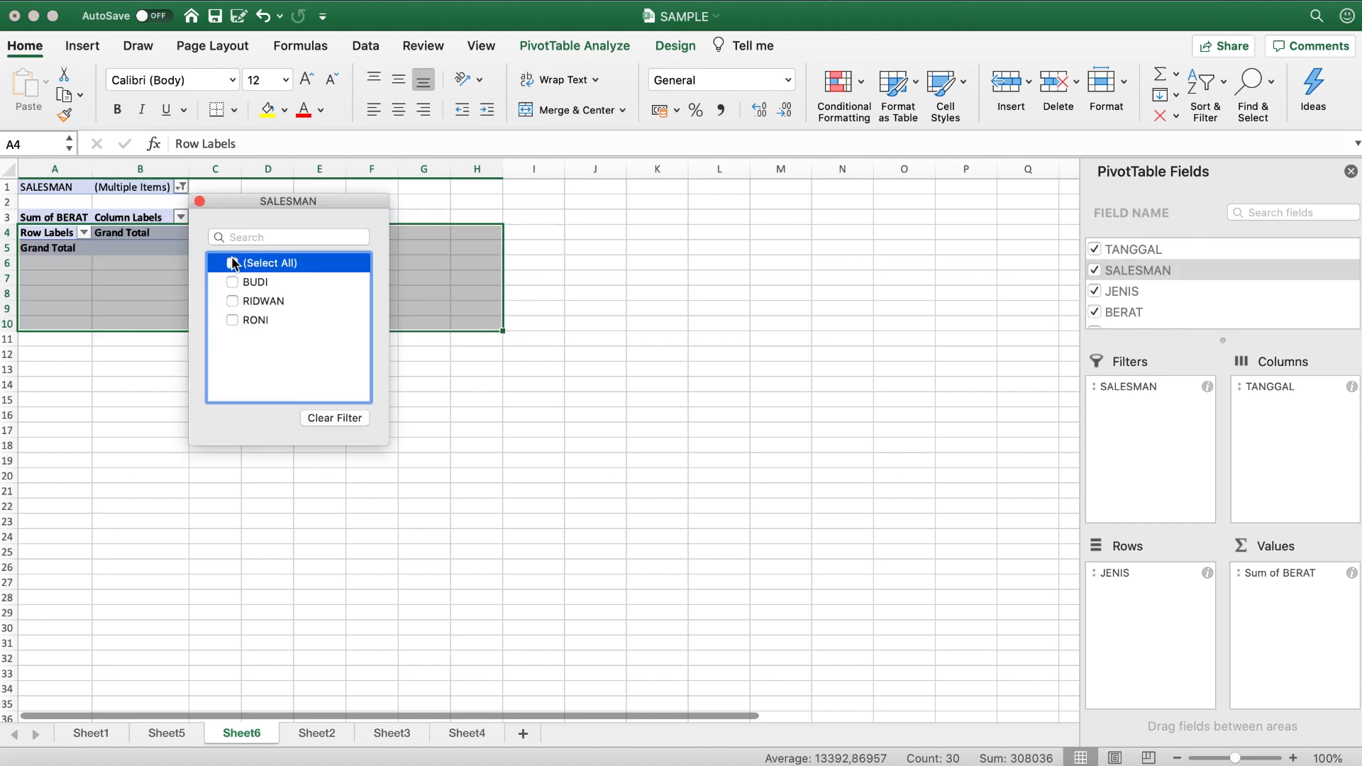
click(240, 281)
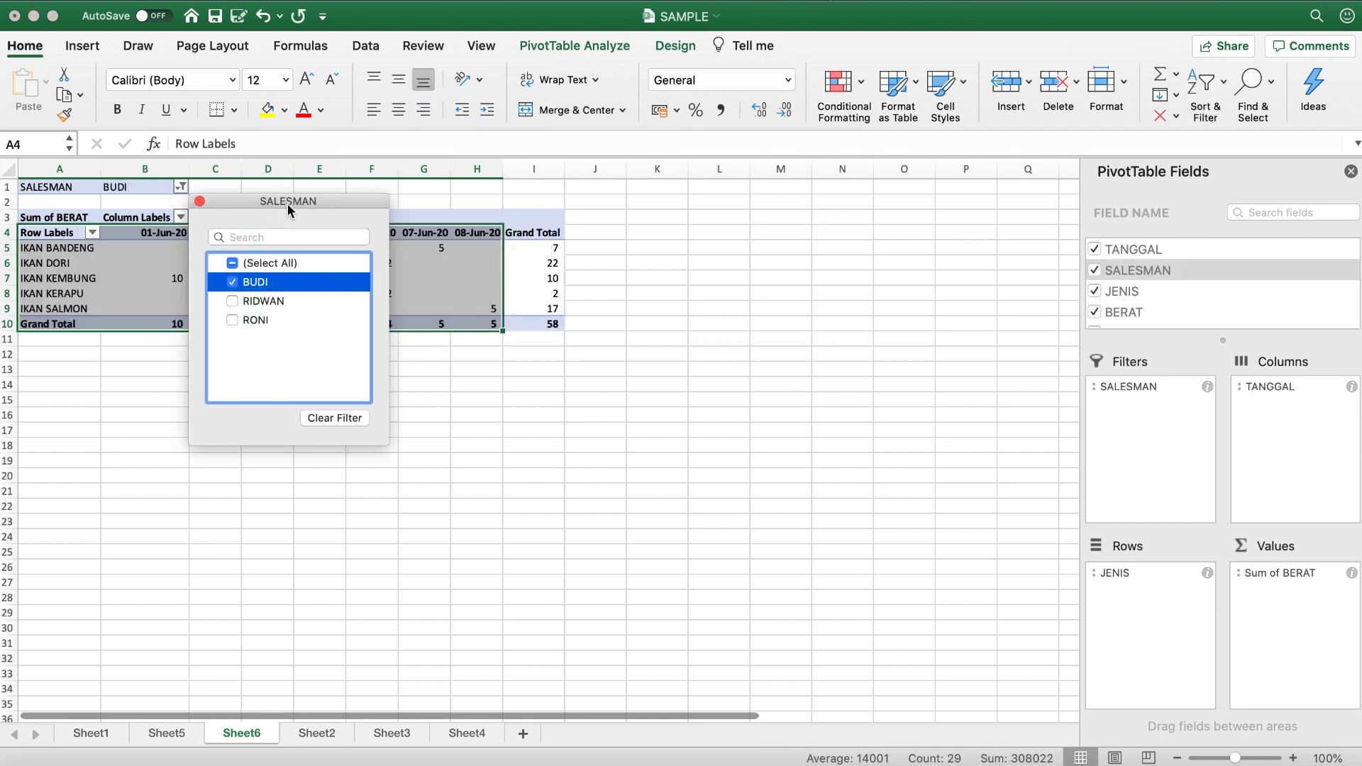
click(200, 202)
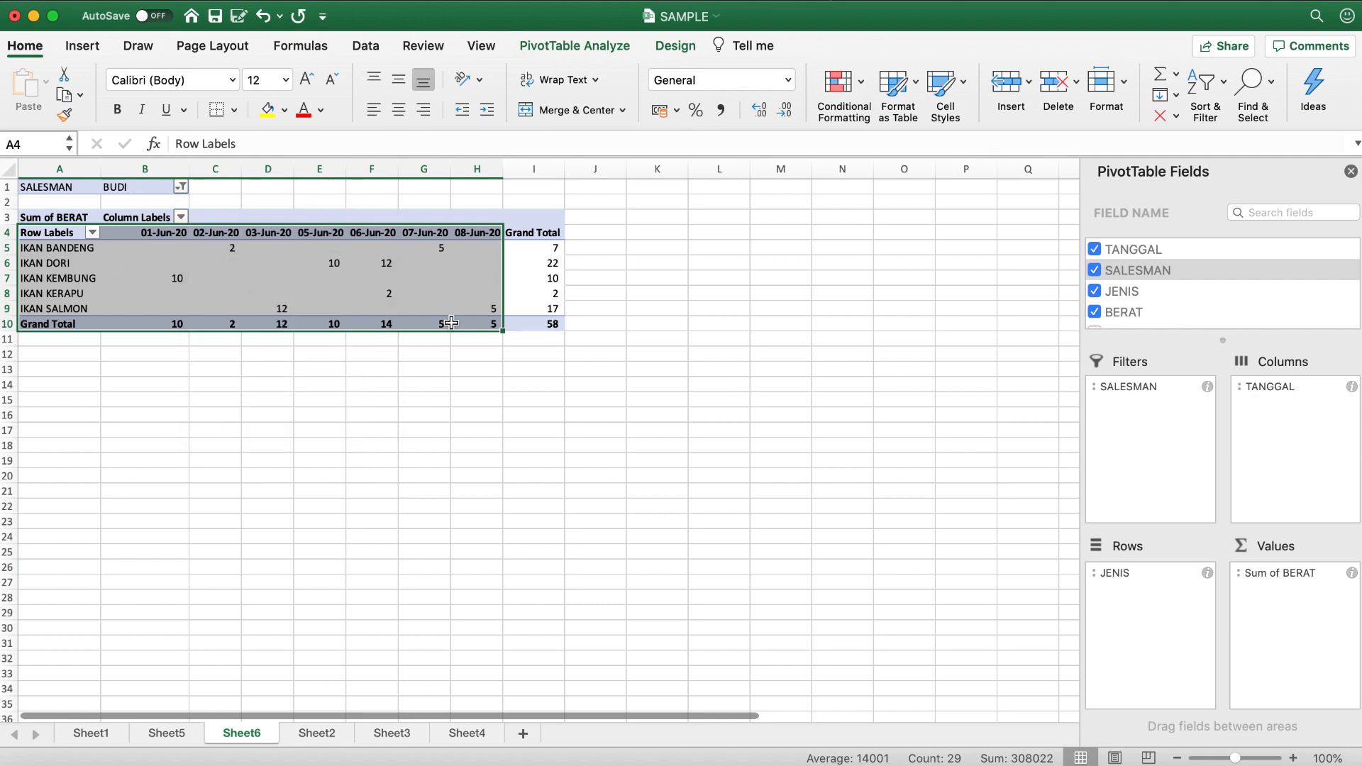
- Compare the filtered IKAN KEMBUNG weight for 01-Jun-20 with row 2 of the source table on Sheet2
click(179, 285)
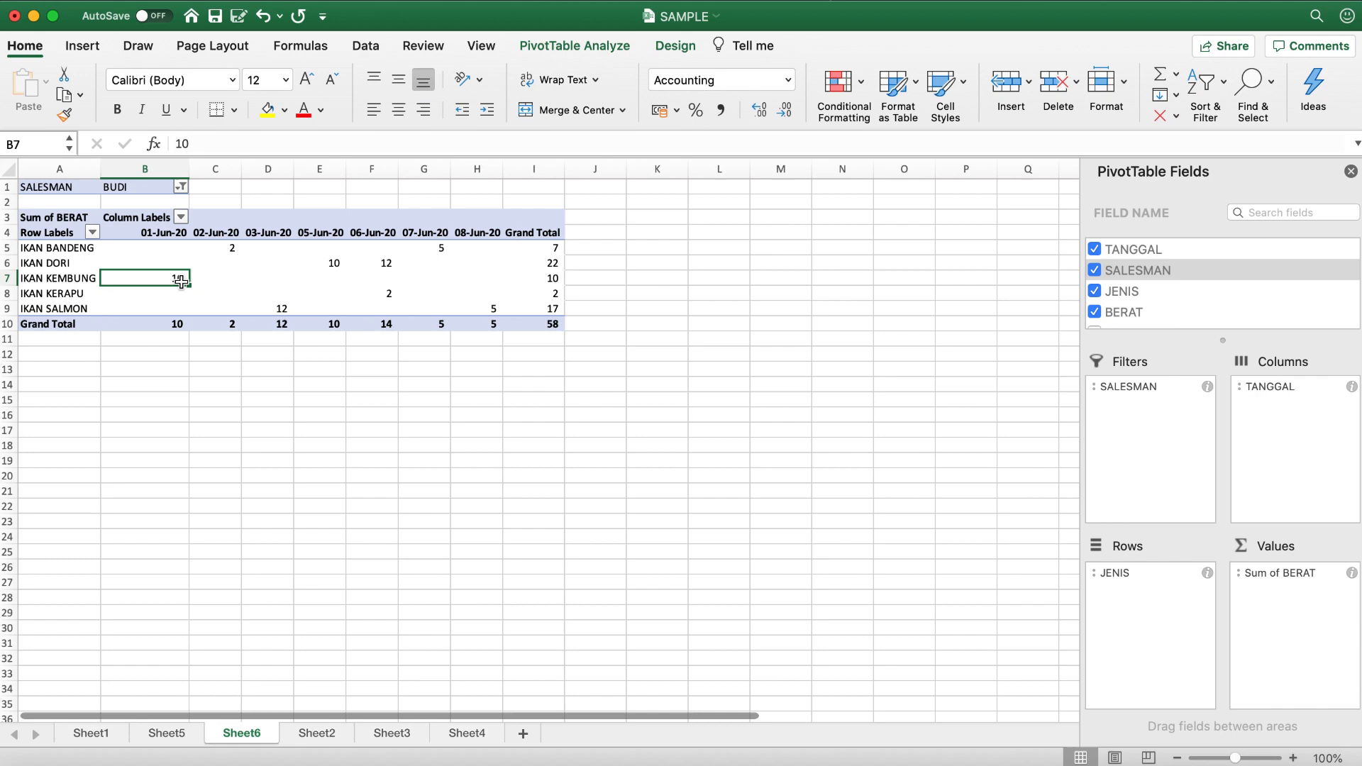
click(345, 738)
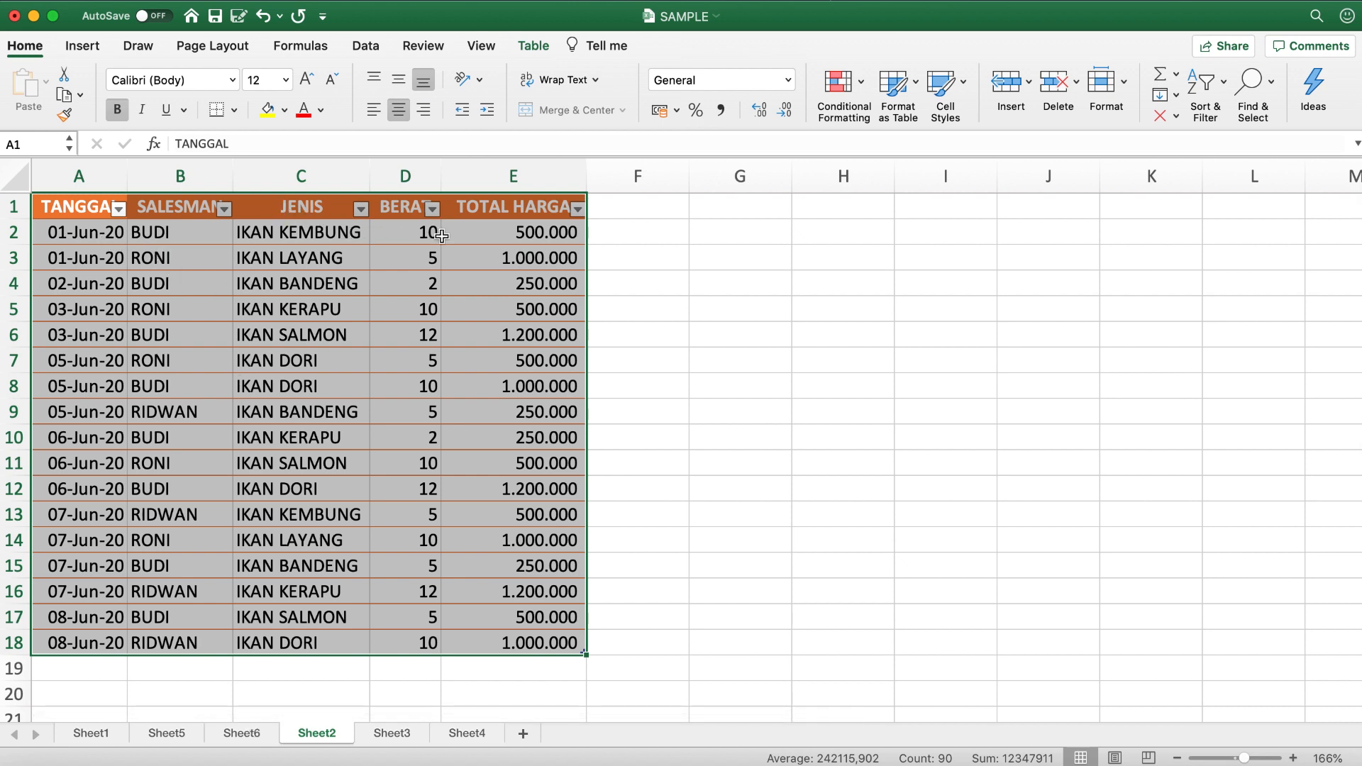
click(12, 230)
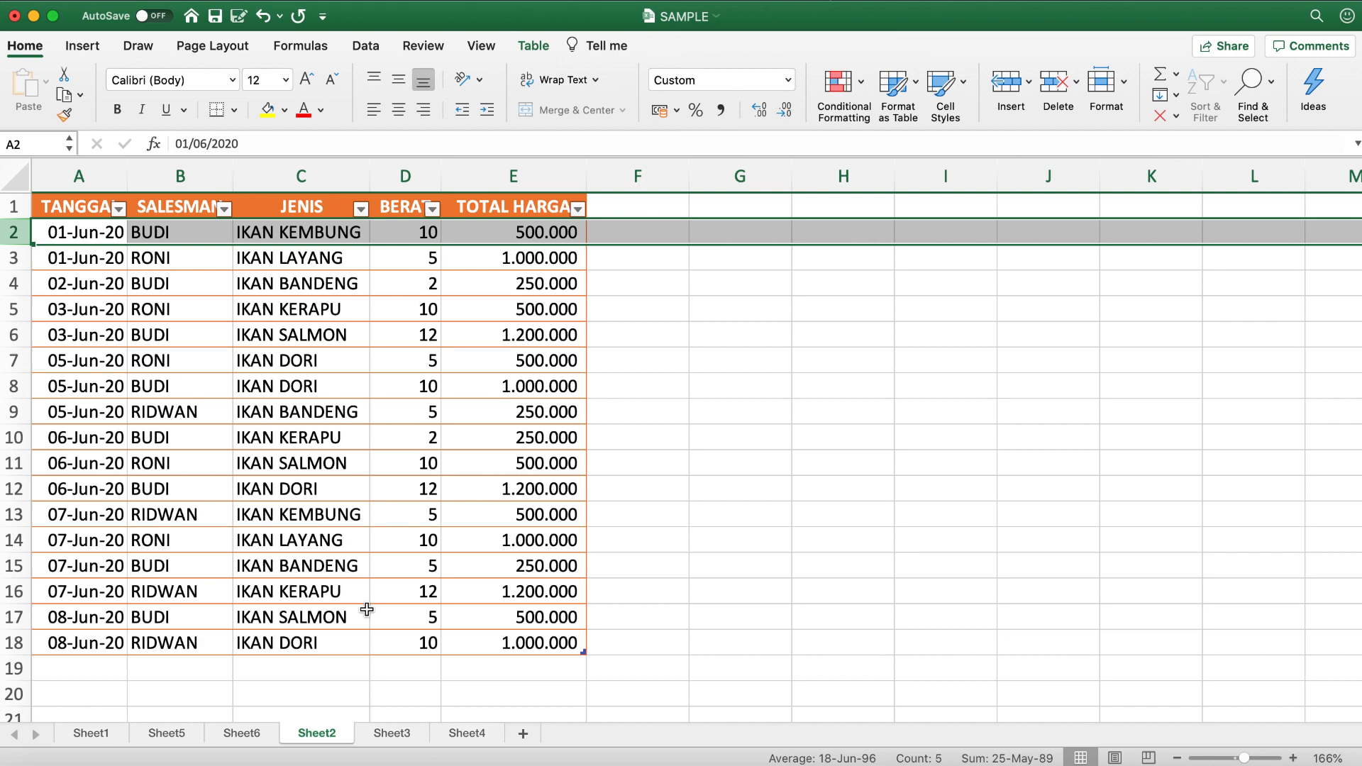
- Remove the SALESMAN field from the Filters area of the PivotTable on Sheet6
click(243, 734)
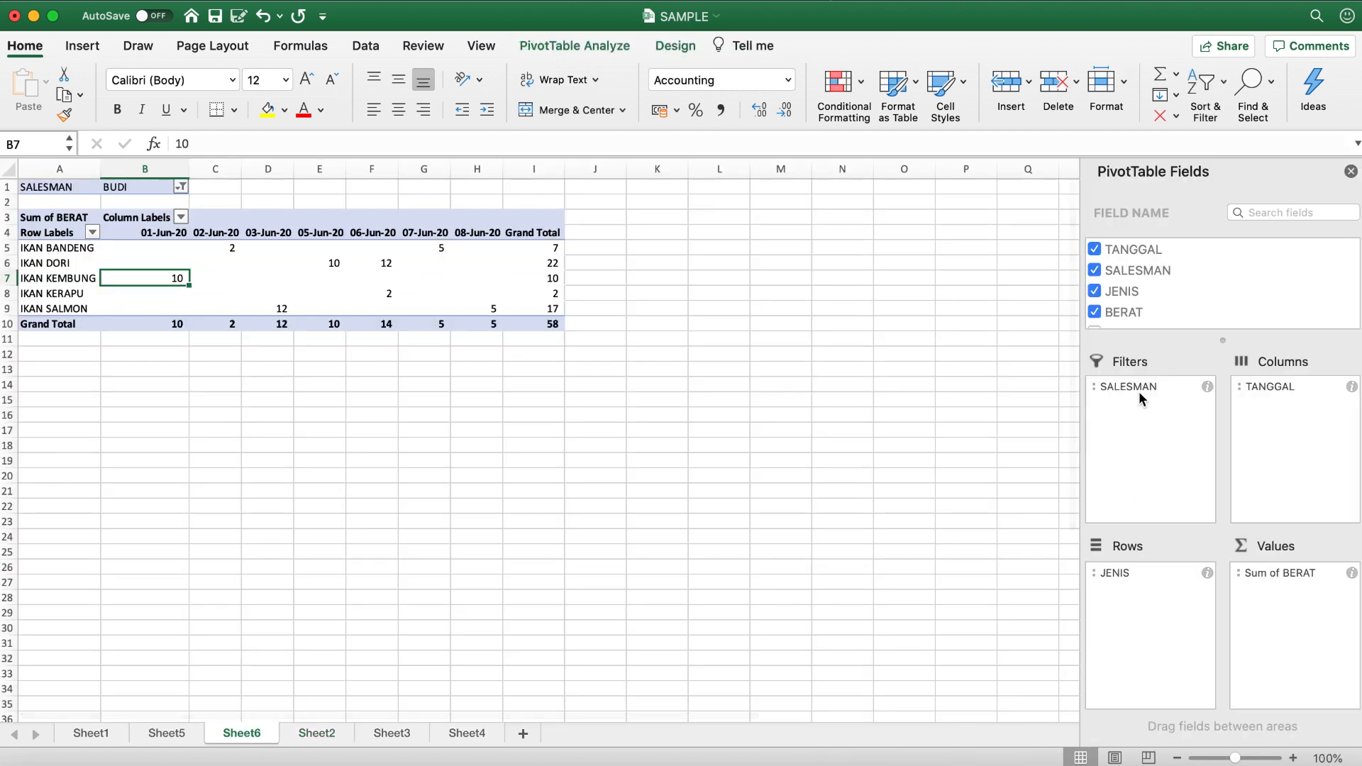
drag(1139, 393, 928, 387)
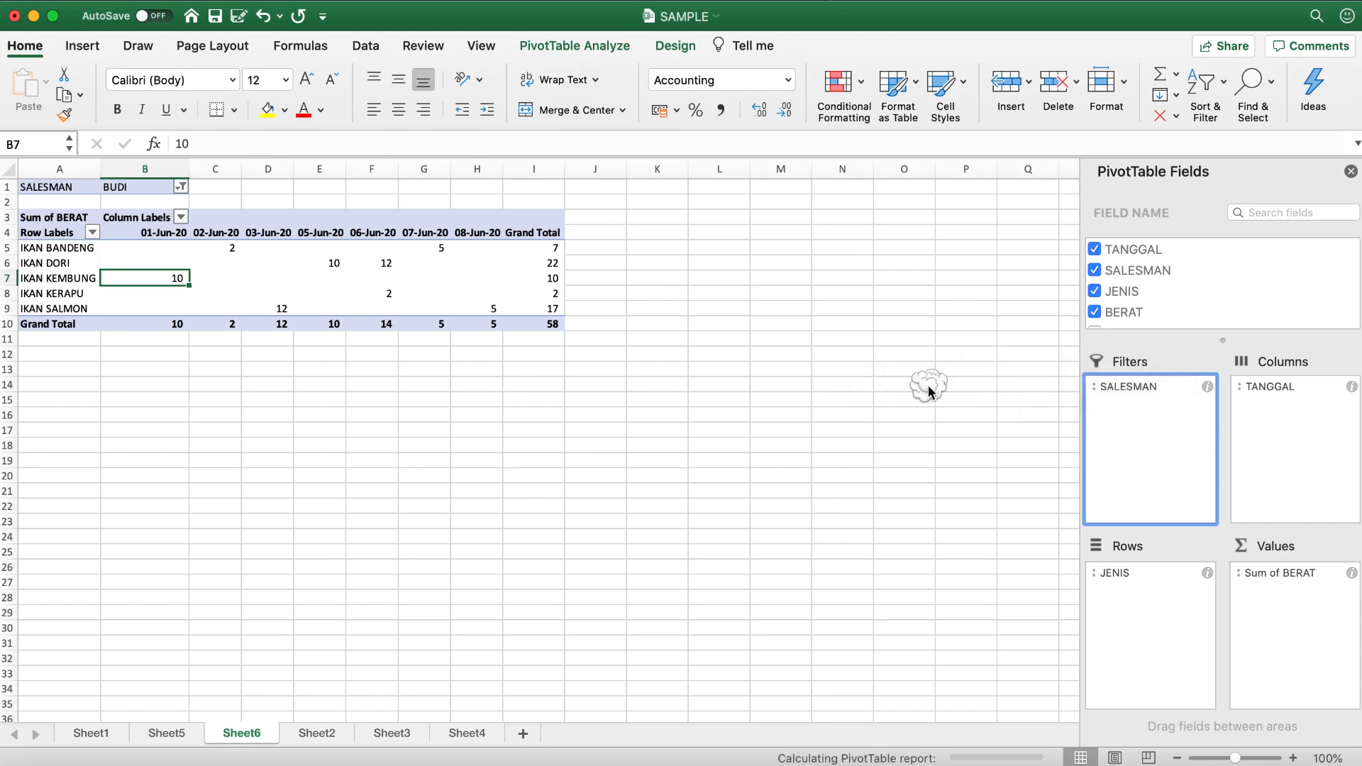